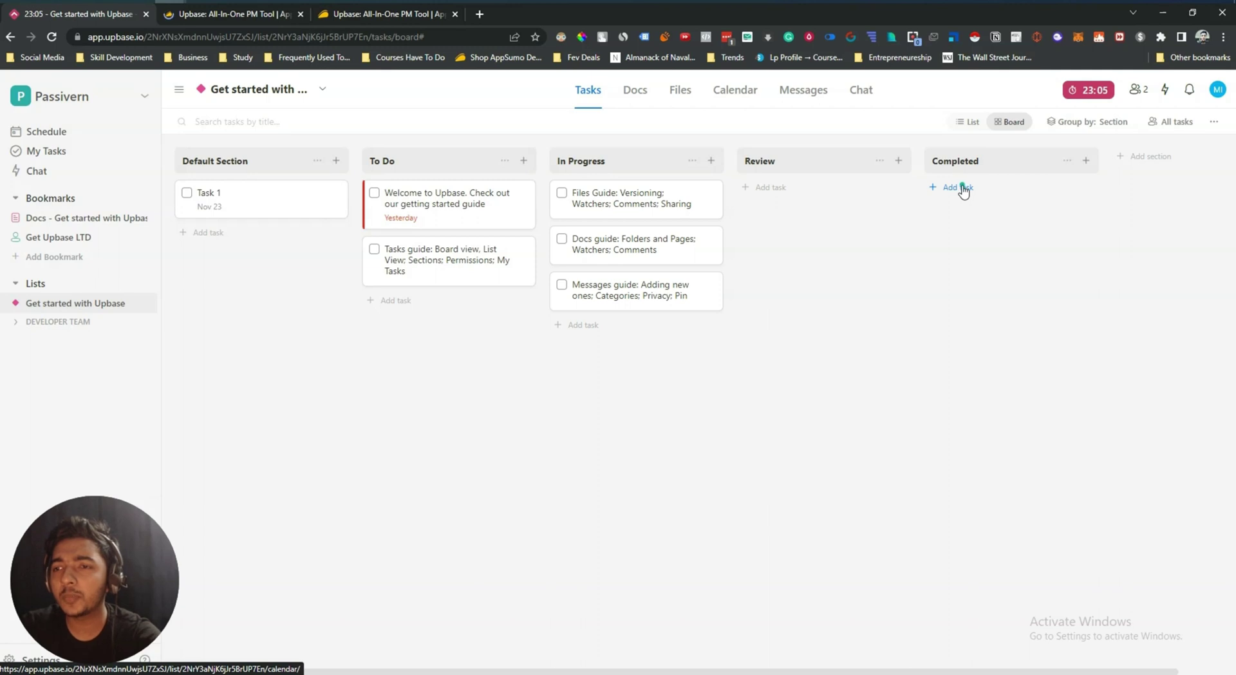
# Step: Add a task titled "Uplad the video" to the Completed section of the board
pyautogui.click(963, 188)
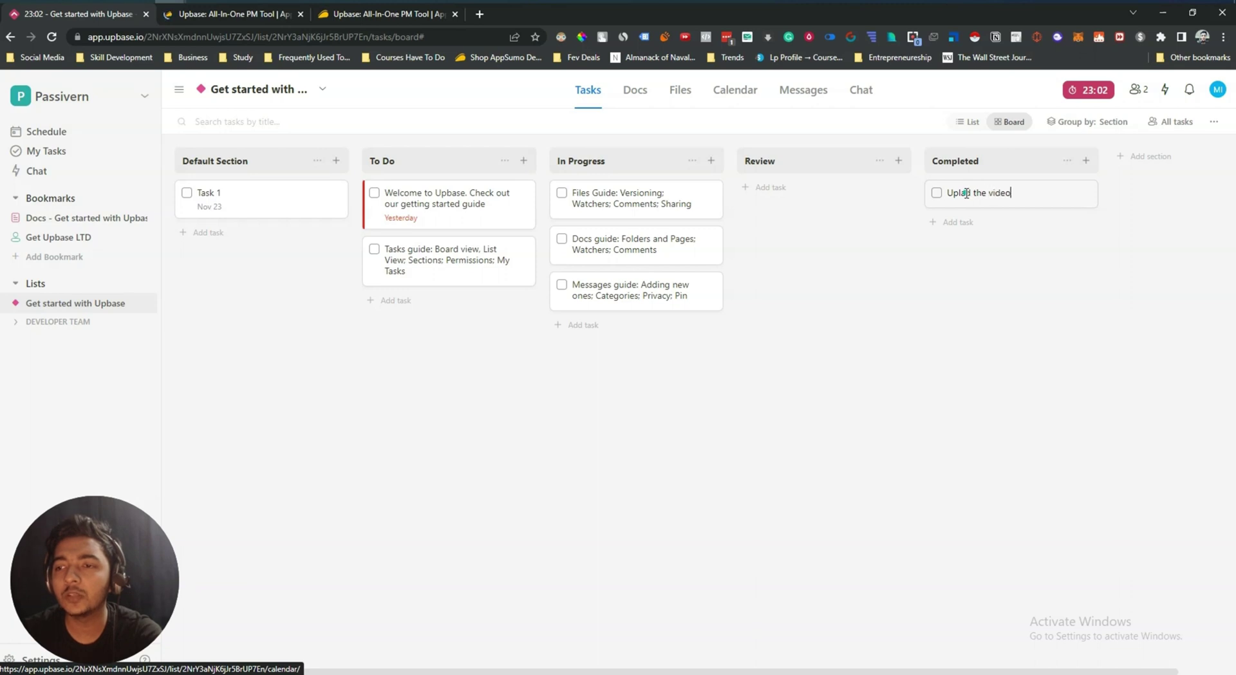
pyautogui.press('Return')
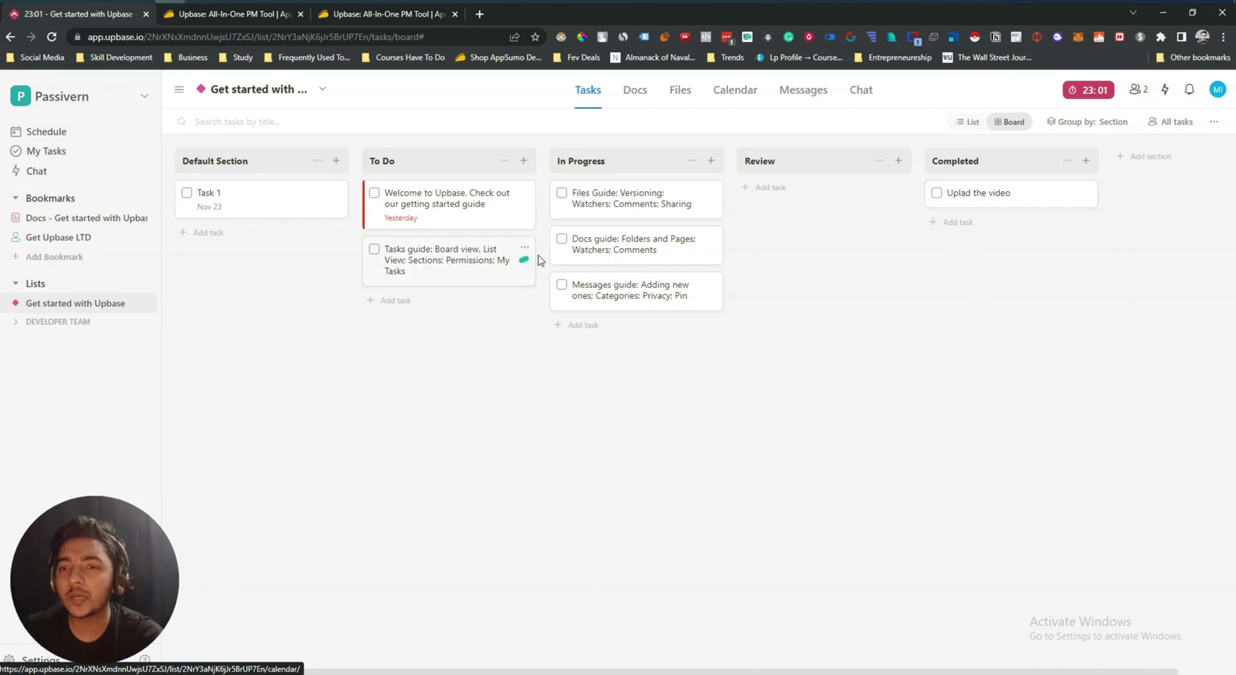
# Step: Move the Welcome to Upbase, Files Guide and Docs guide tasks into the Completed section
pyautogui.moveTo(444, 207); pyautogui.dragTo(1010, 237)
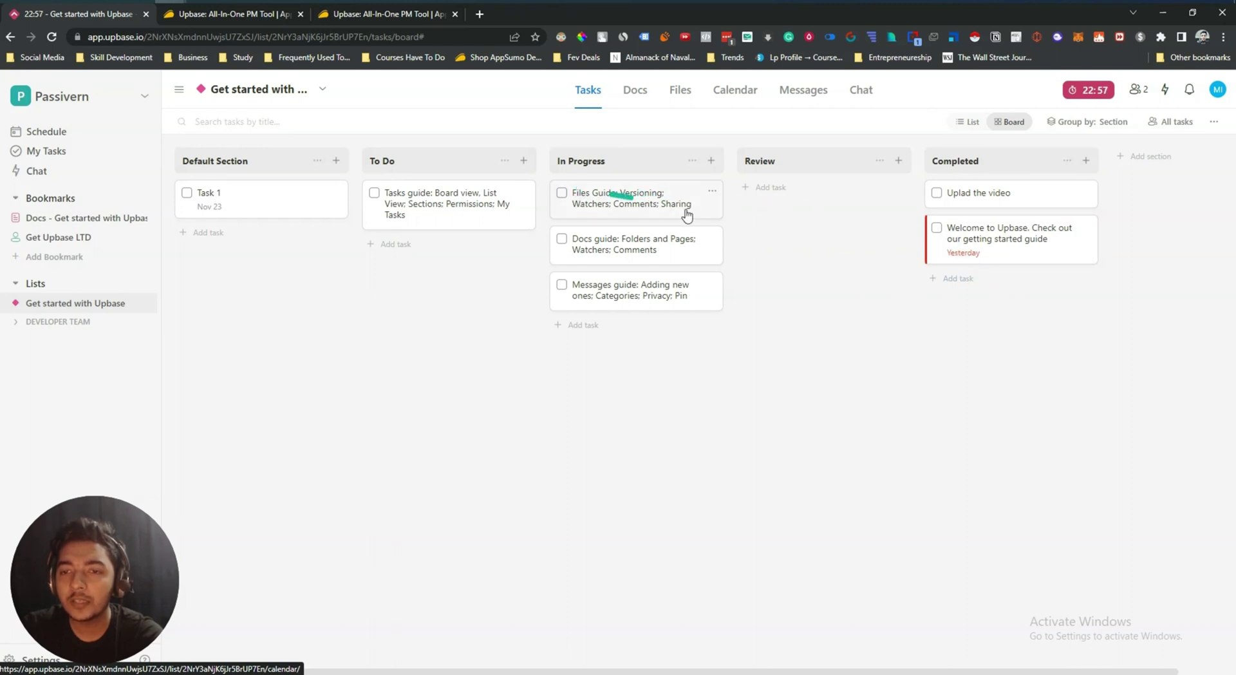
pyautogui.moveTo(635, 199); pyautogui.dragTo(953, 290)
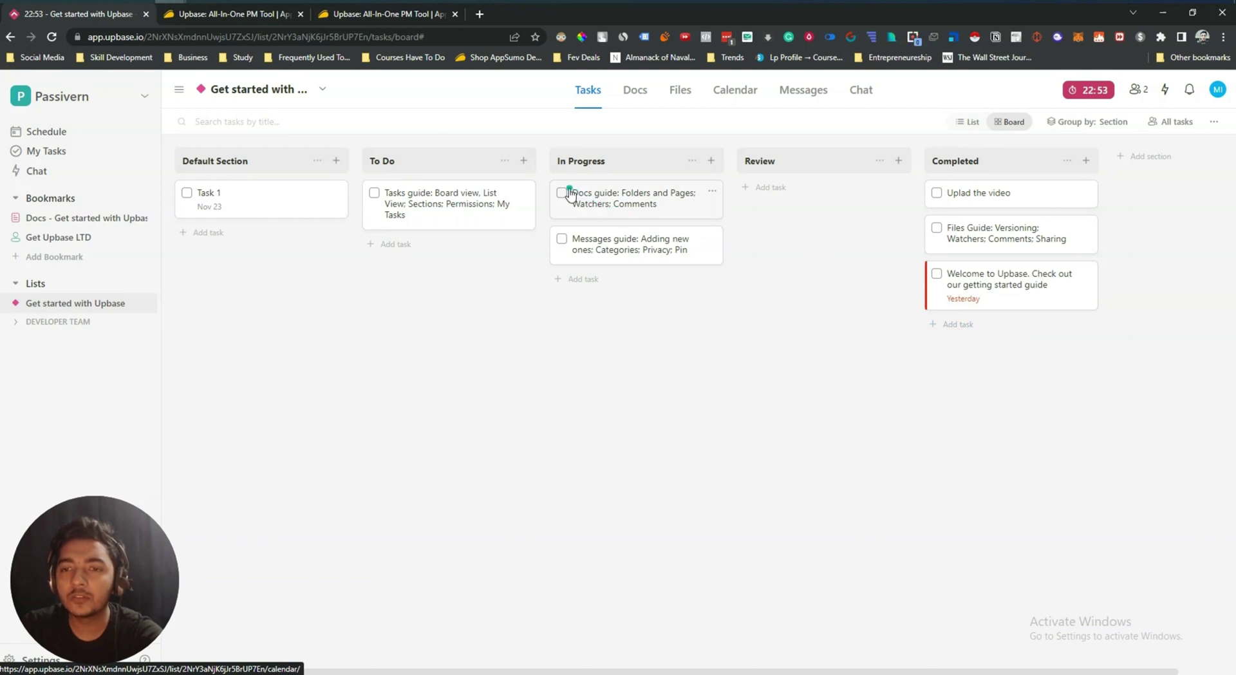
pyautogui.moveTo(599, 194); pyautogui.dragTo(1052, 361)
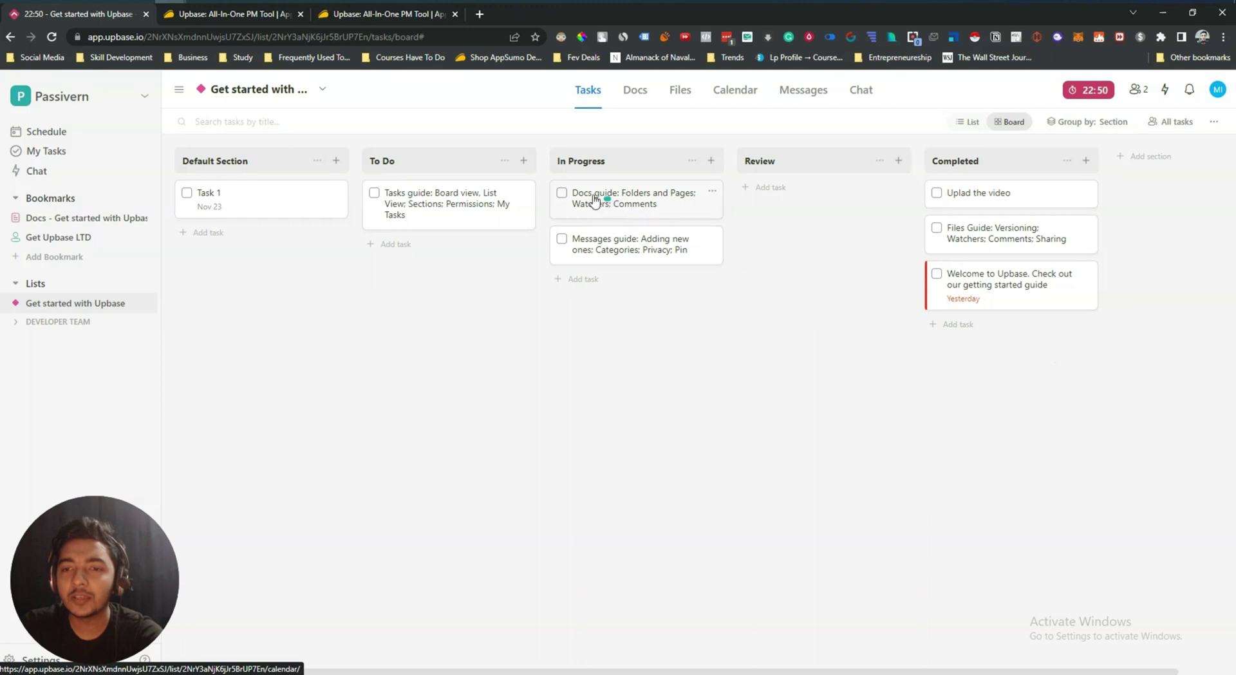
pyautogui.moveTo(628, 213); pyautogui.dragTo(966, 341)
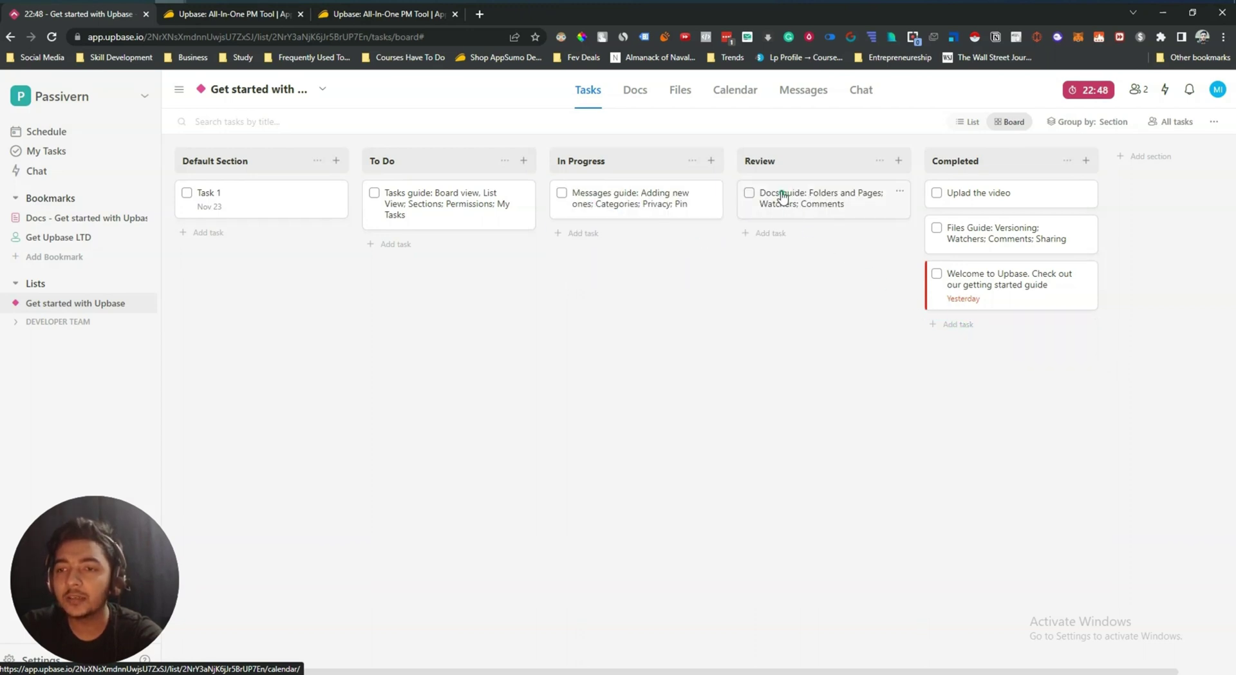
pyautogui.moveTo(816, 211); pyautogui.dragTo(968, 332)
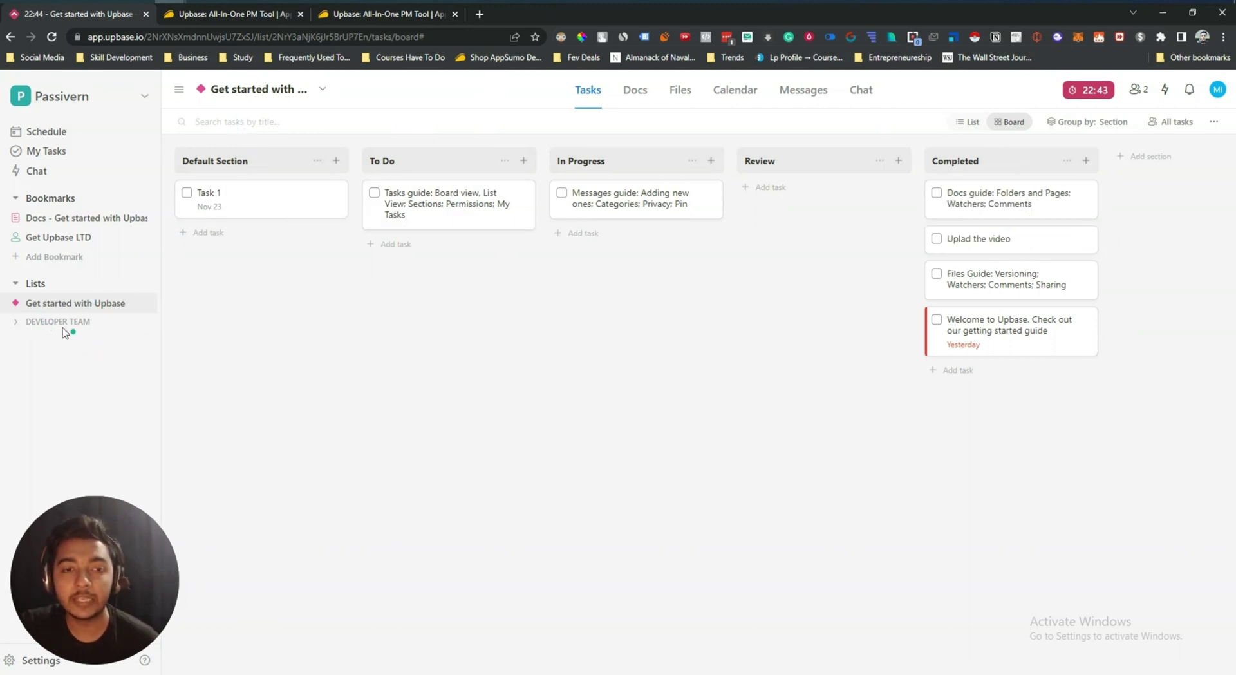
# Step: Create a purple list with a diamond icon named "Passivern Dev", described "Here is the description", in the DEVELOPER TEAM folder, and open it
pyautogui.click(31, 324)
pyautogui.click(141, 323)
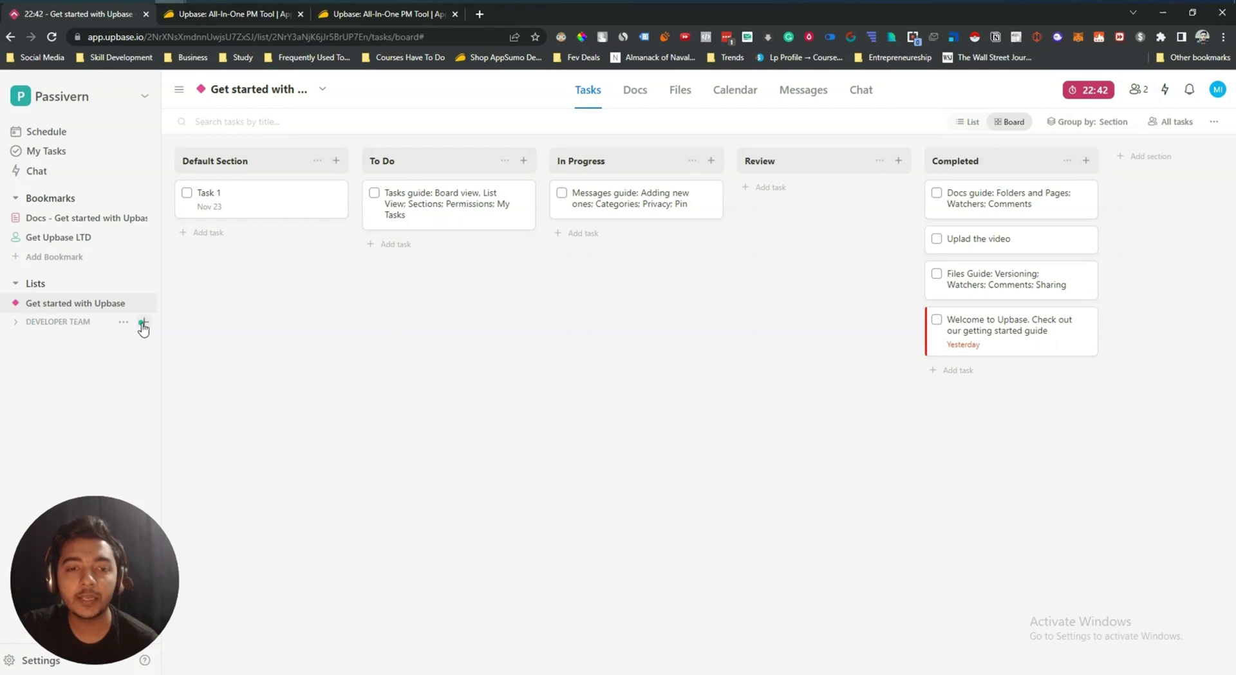
pyautogui.click(142, 322)
pyautogui.click(484, 350)
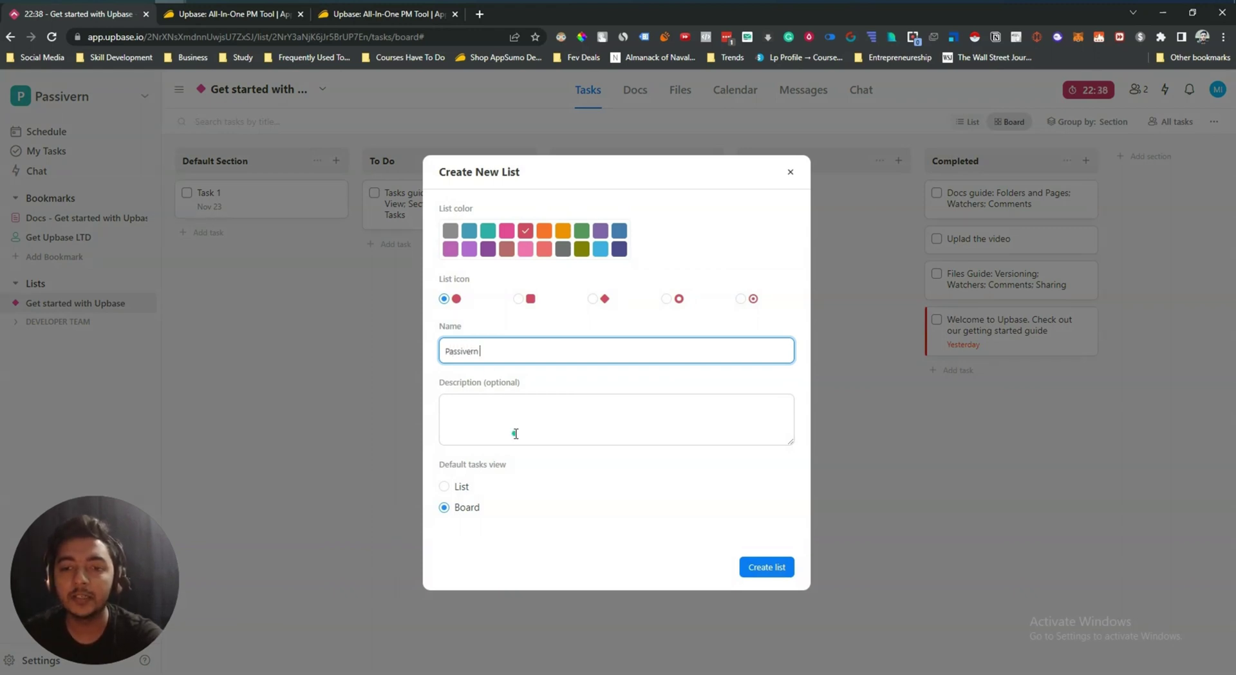
pyautogui.click(493, 421)
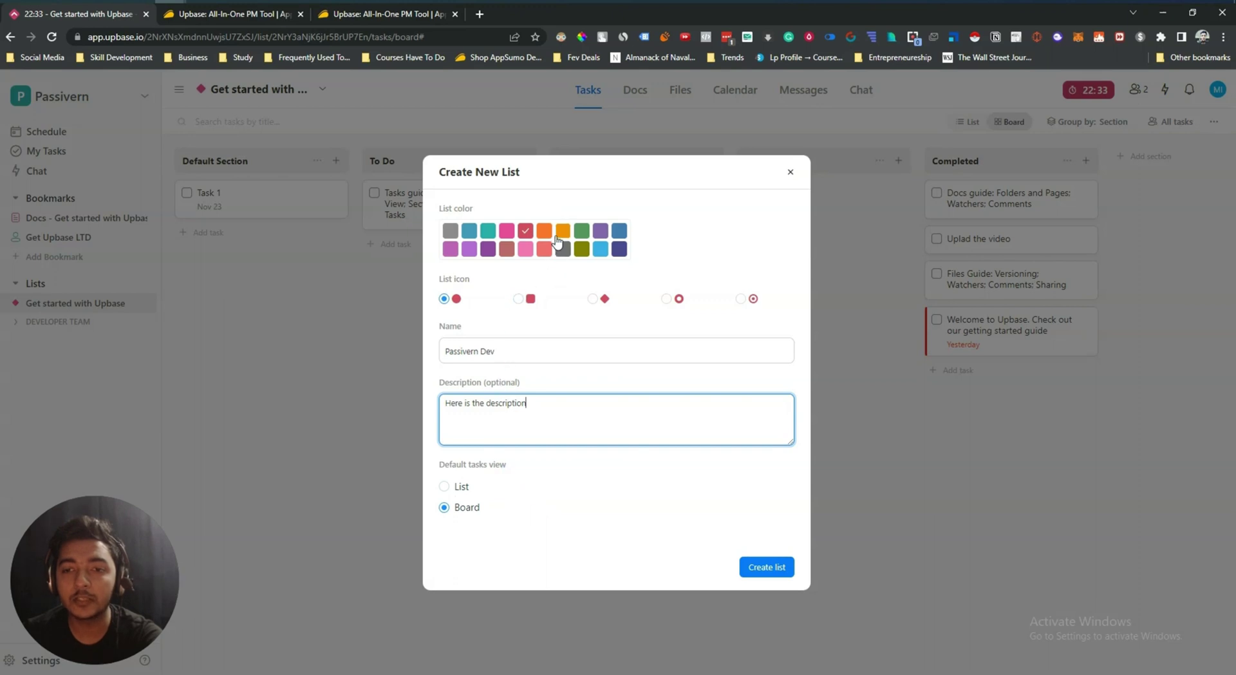
pyautogui.click(601, 232)
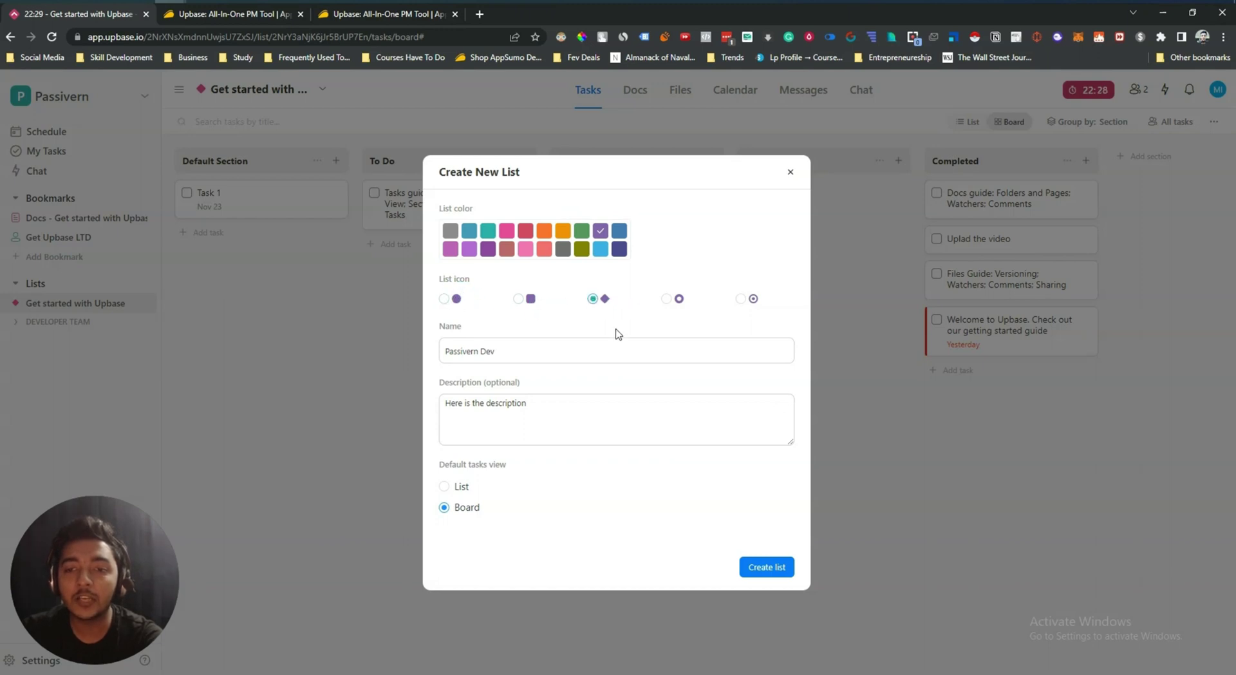
pyautogui.click(773, 572)
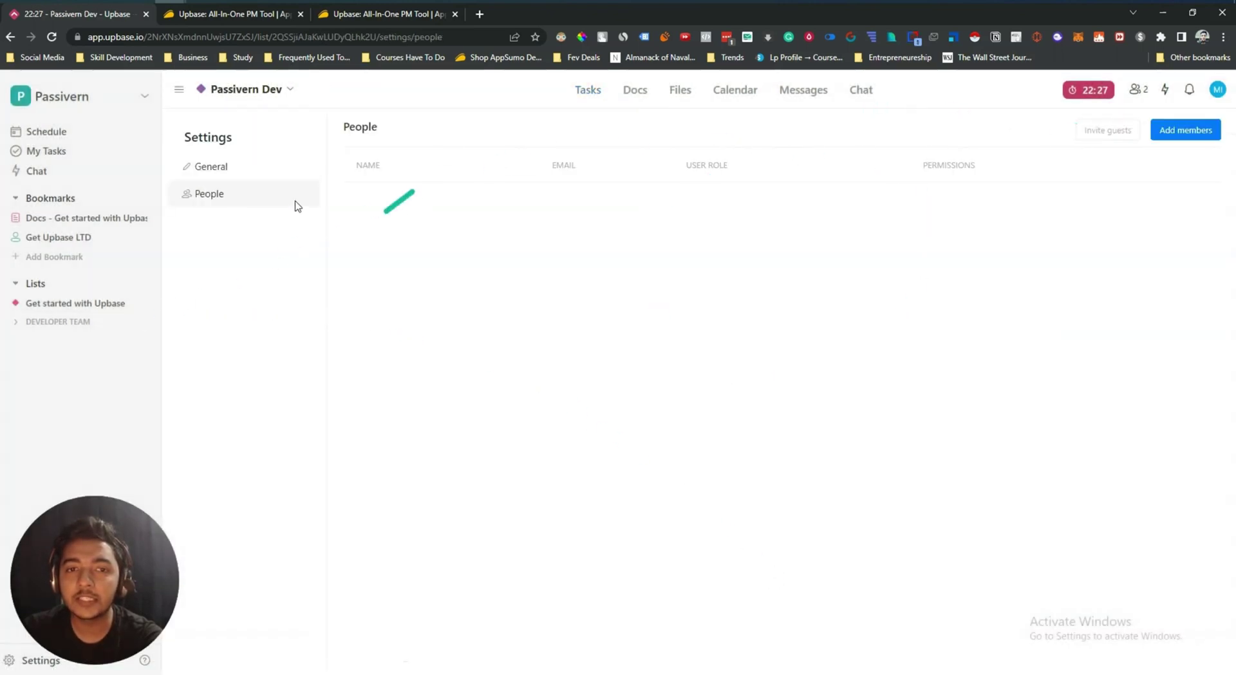
pyautogui.click(60, 322)
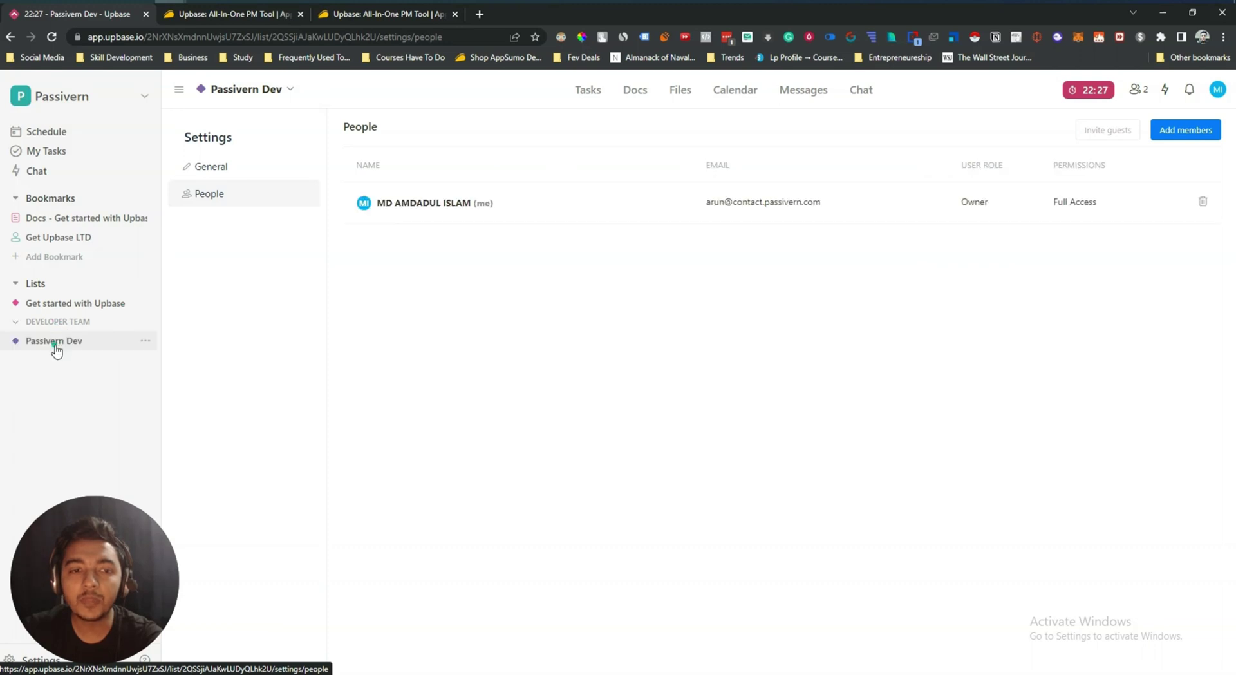
pyautogui.click(56, 347)
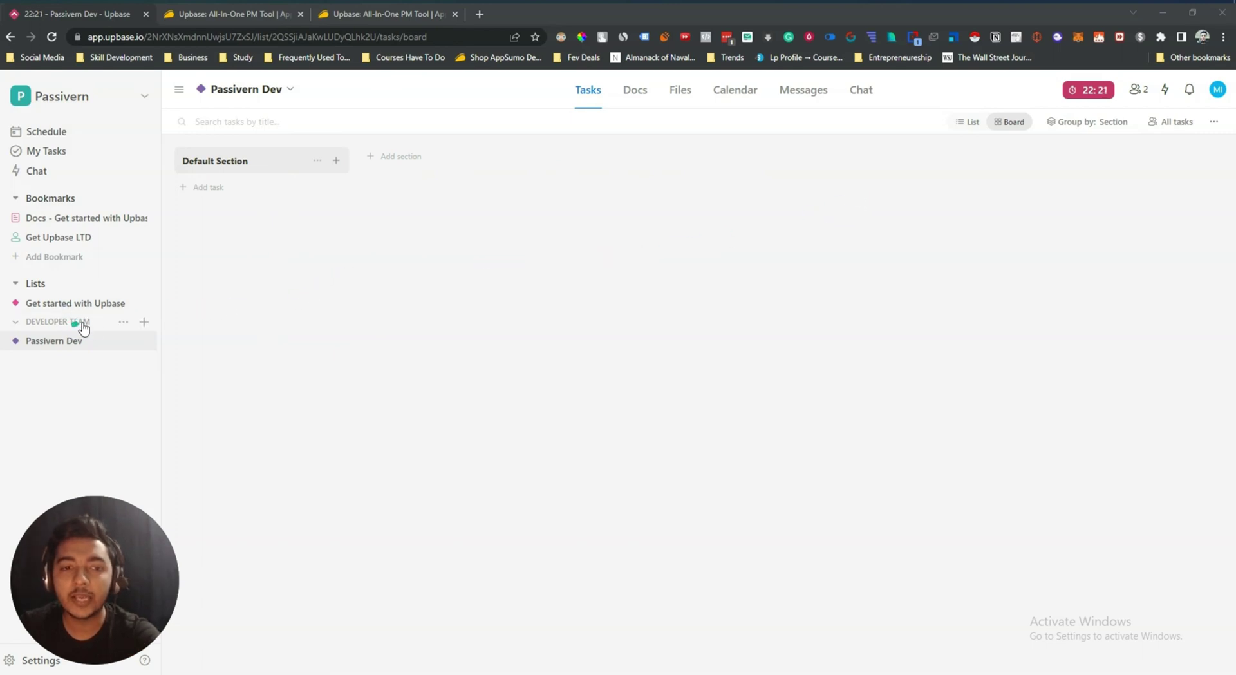
# Step: Try to add another list to the DEVELOPER TEAM folder
pyautogui.click(141, 322)
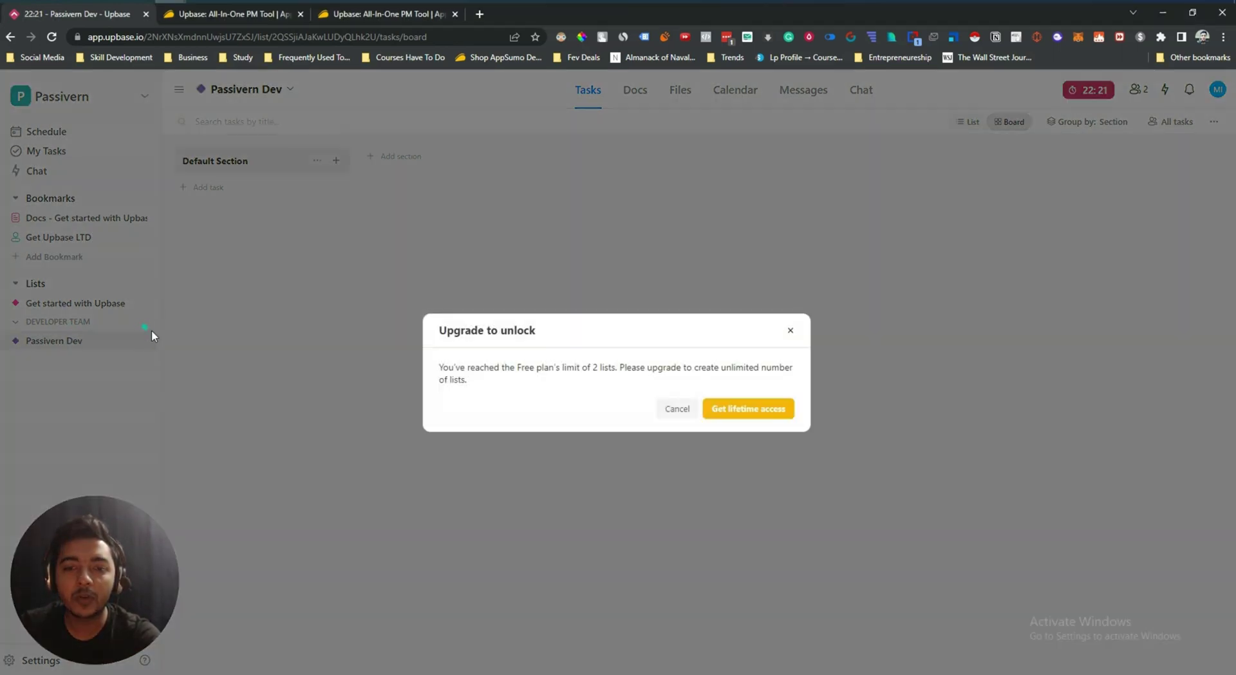
pyautogui.click(676, 408)
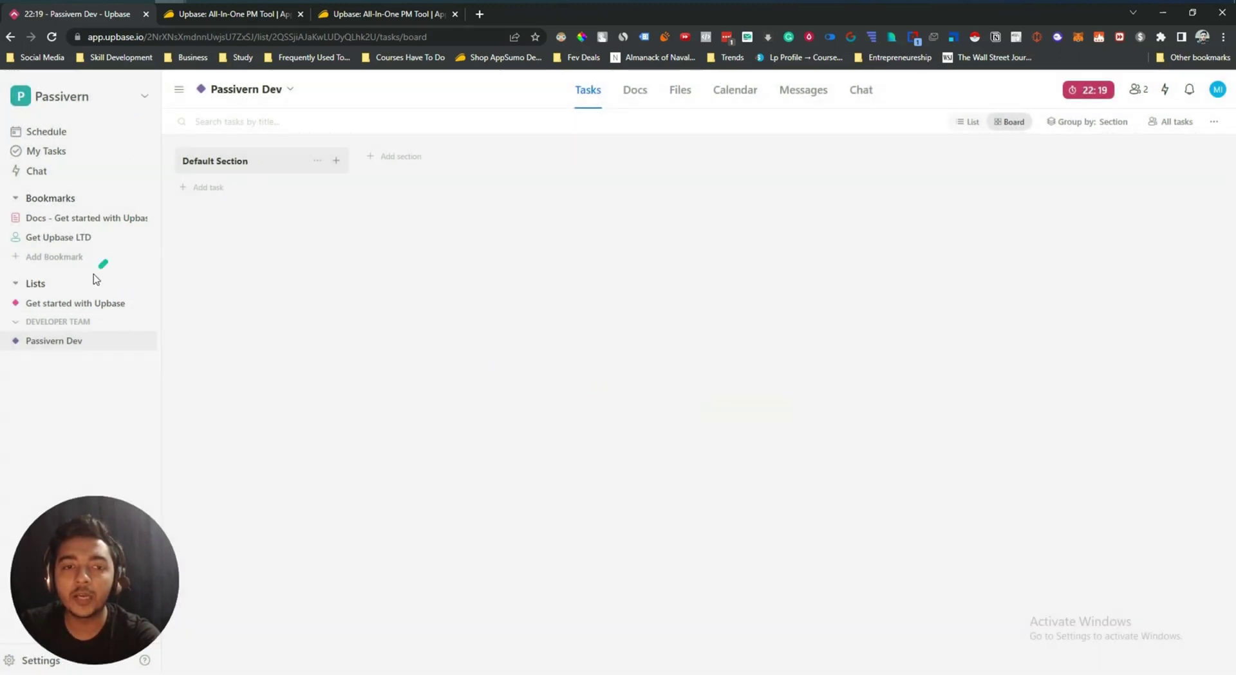
# Step: Examine the Get started with Upbase tasks in list view, and return to board view
pyautogui.click(67, 301)
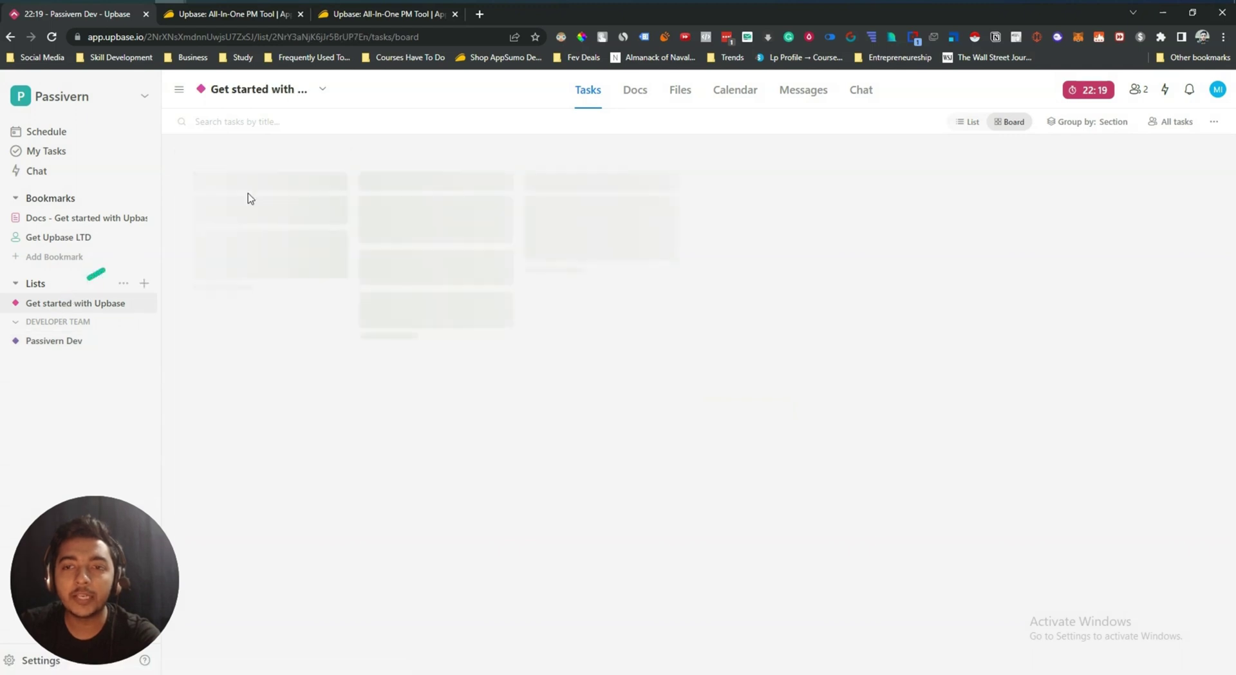
pyautogui.click(973, 123)
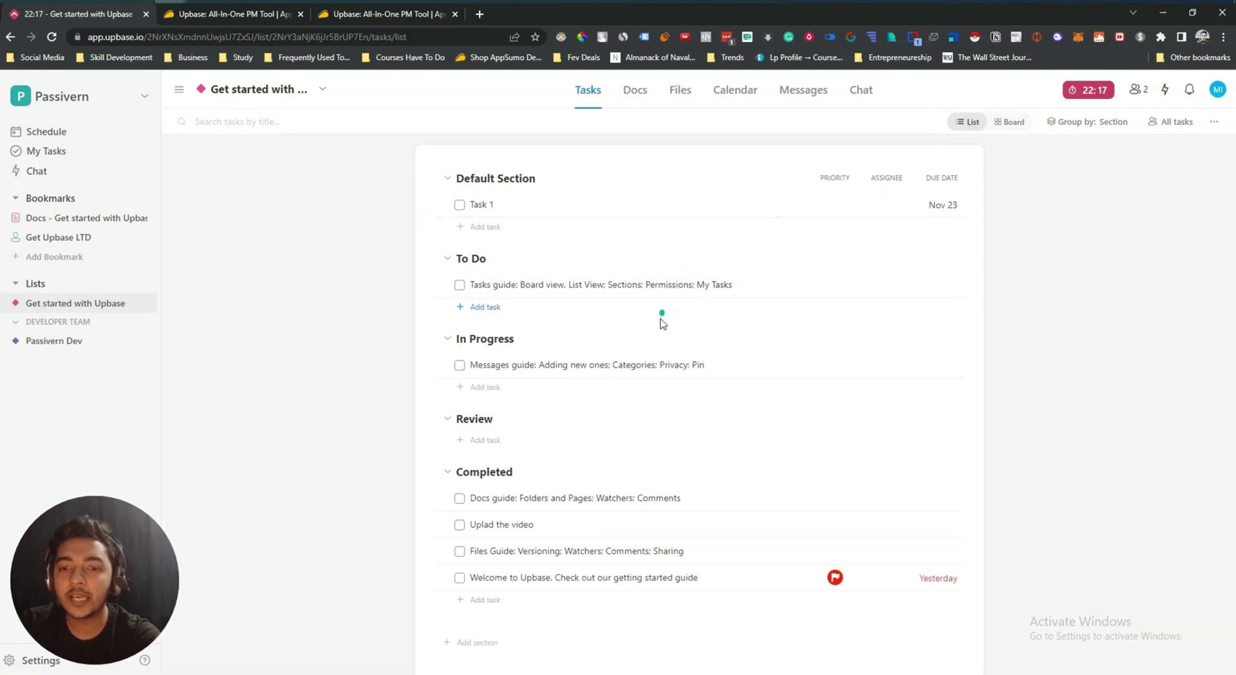
pyautogui.click(1004, 126)
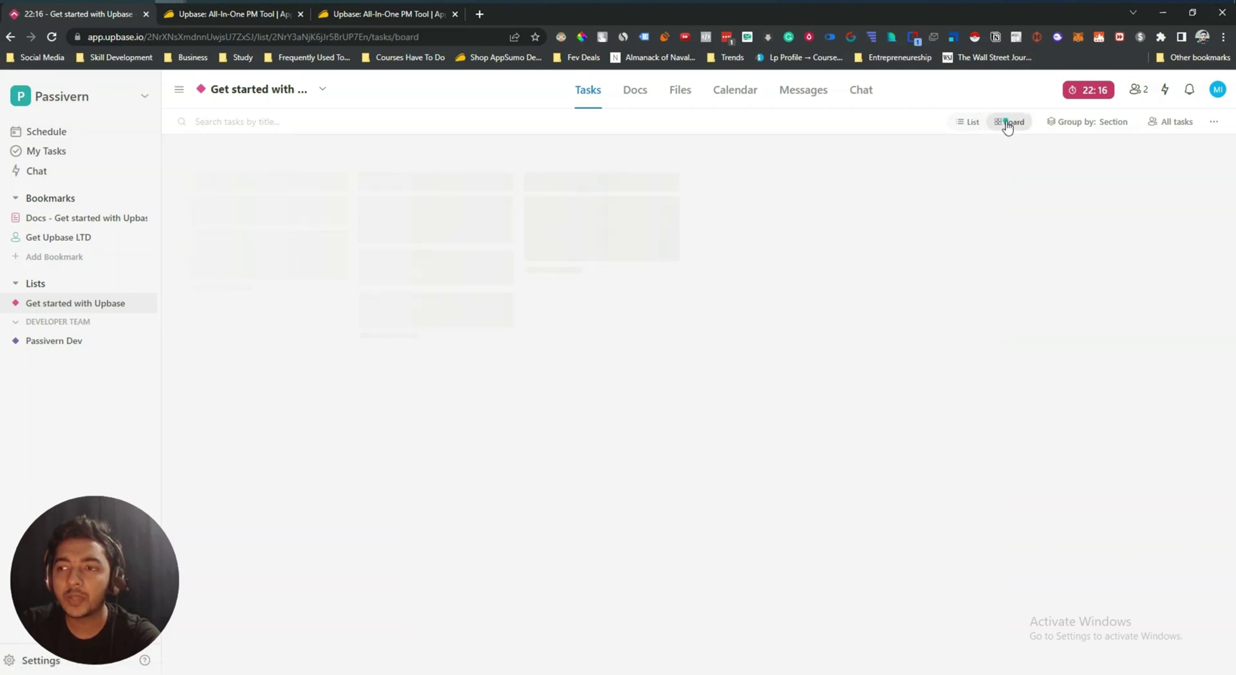
# Step: Read the Get started with Docs document and examine the options for adding pages, folders and embedded Google files
pyautogui.click(636, 92)
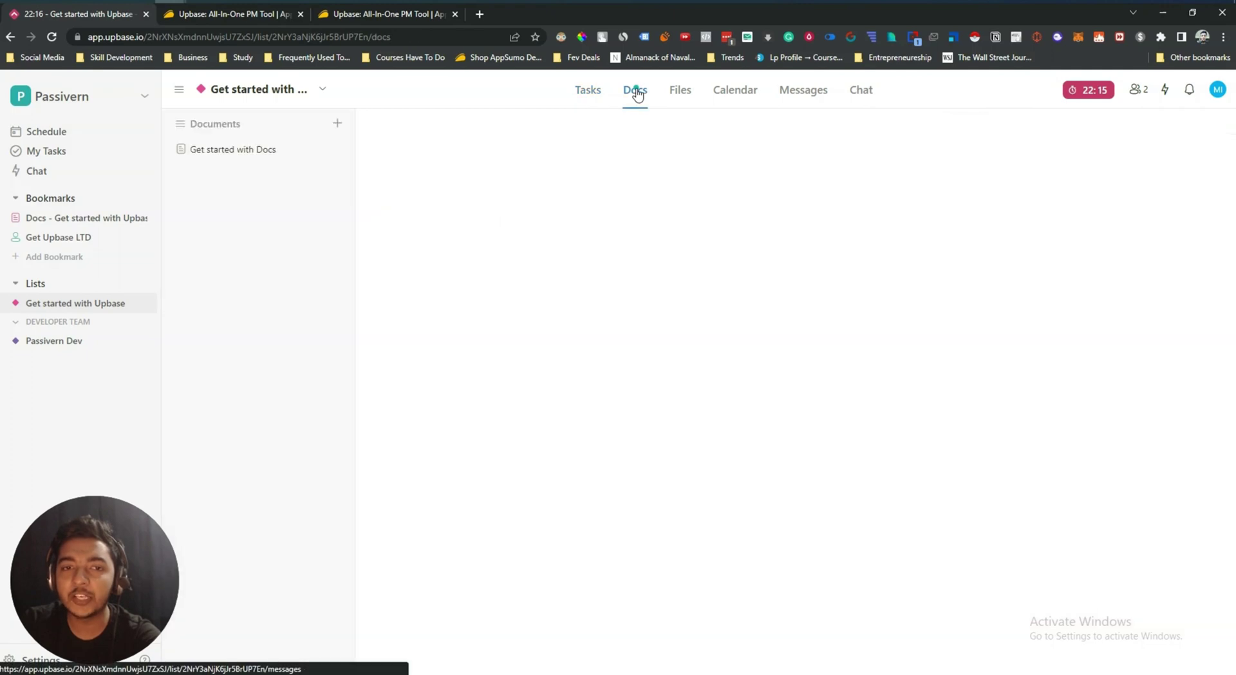
pyautogui.click(215, 157)
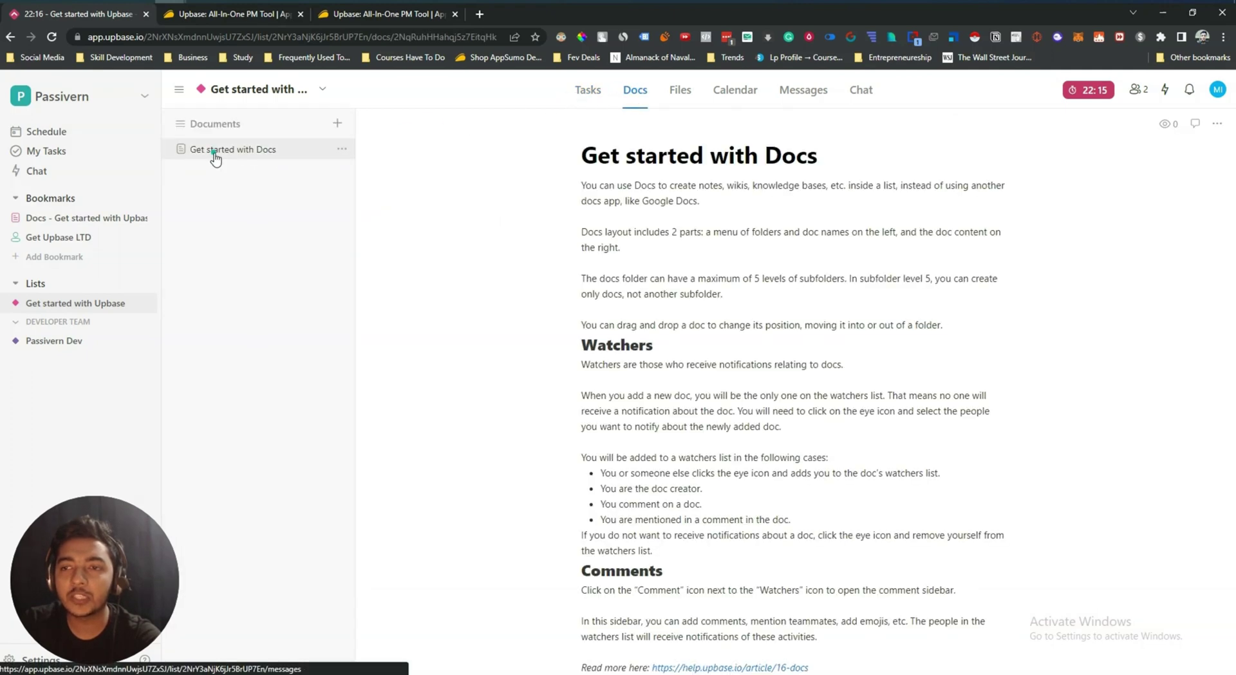
pyautogui.scroll(-1, 647, 358)
pyautogui.scroll(1, 404, 209)
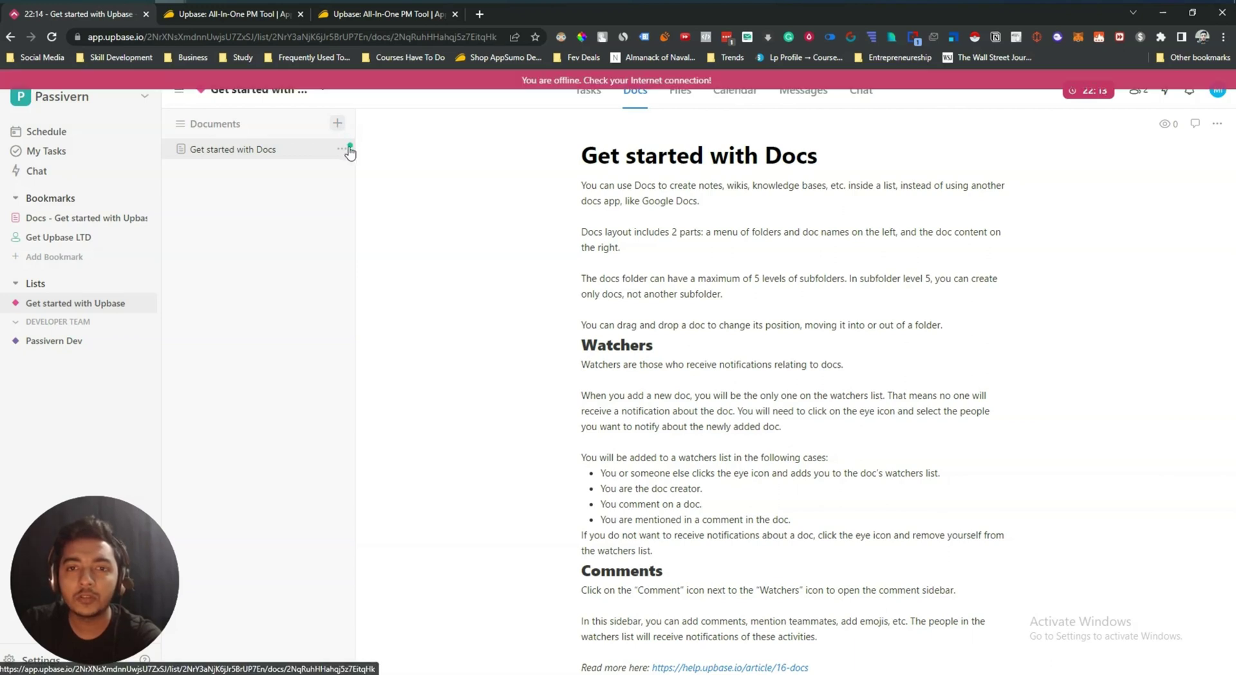
pyautogui.click(335, 125)
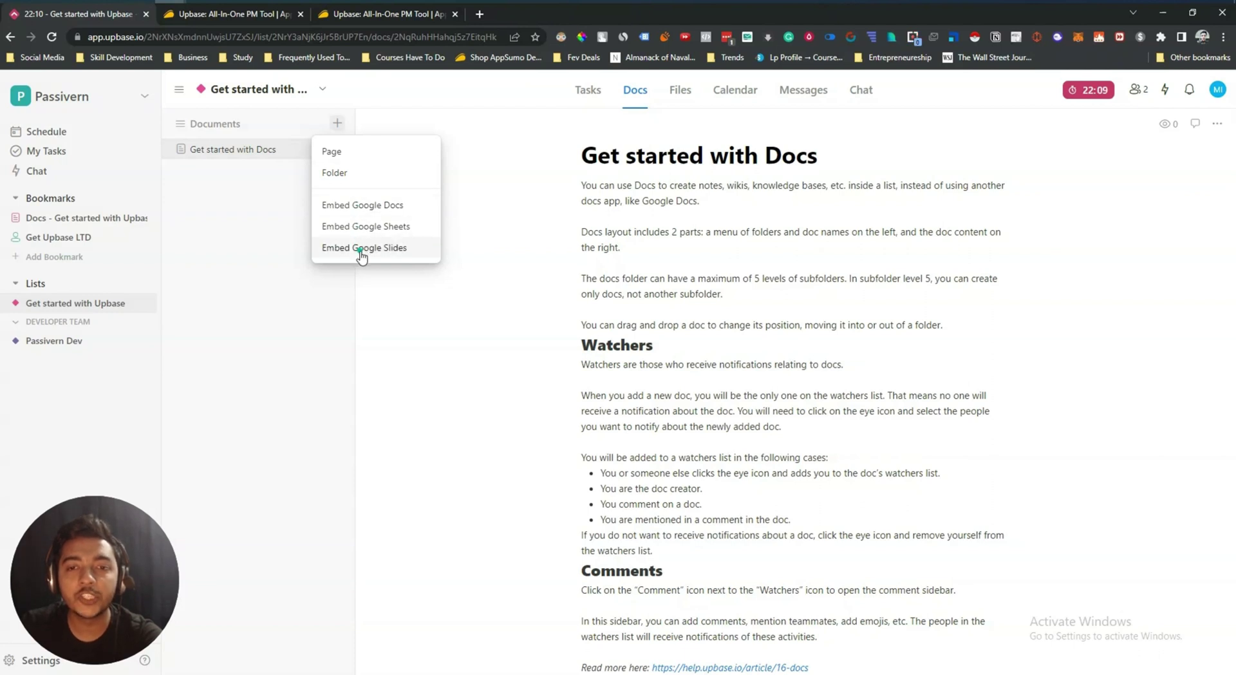
pyautogui.click(468, 227)
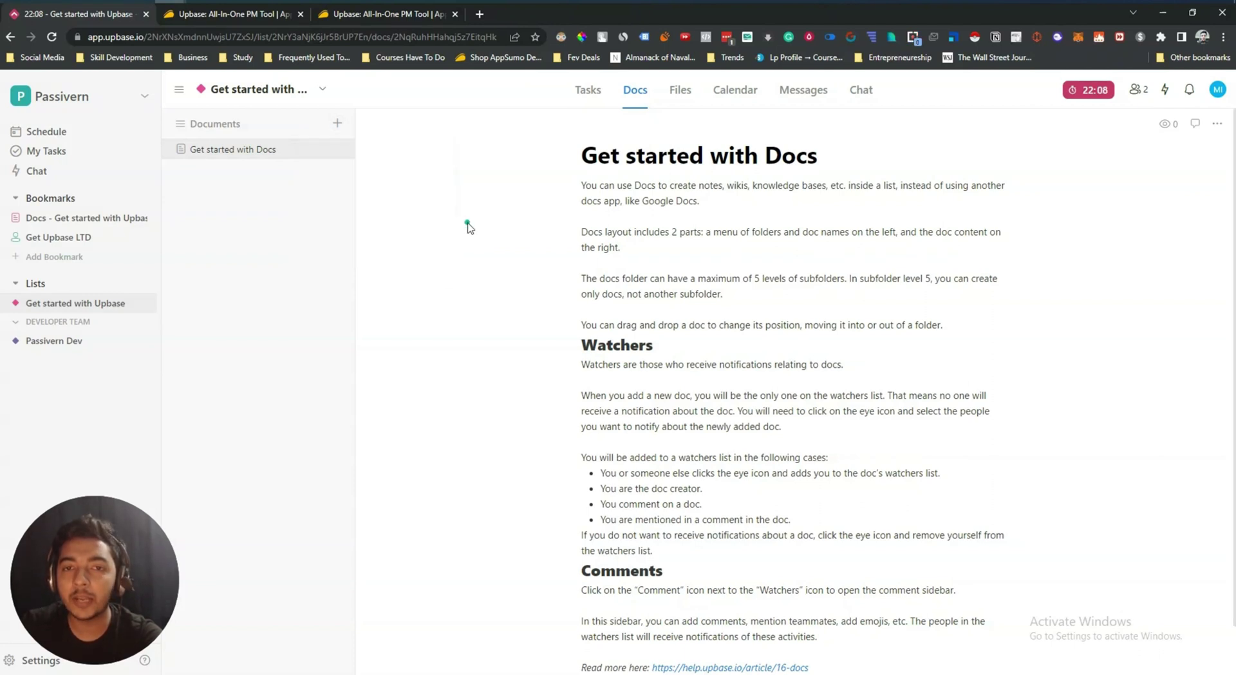
# Step: Preview Sample image.png among the list's files, examine its available file actions, and close the preview
pyautogui.click(687, 93)
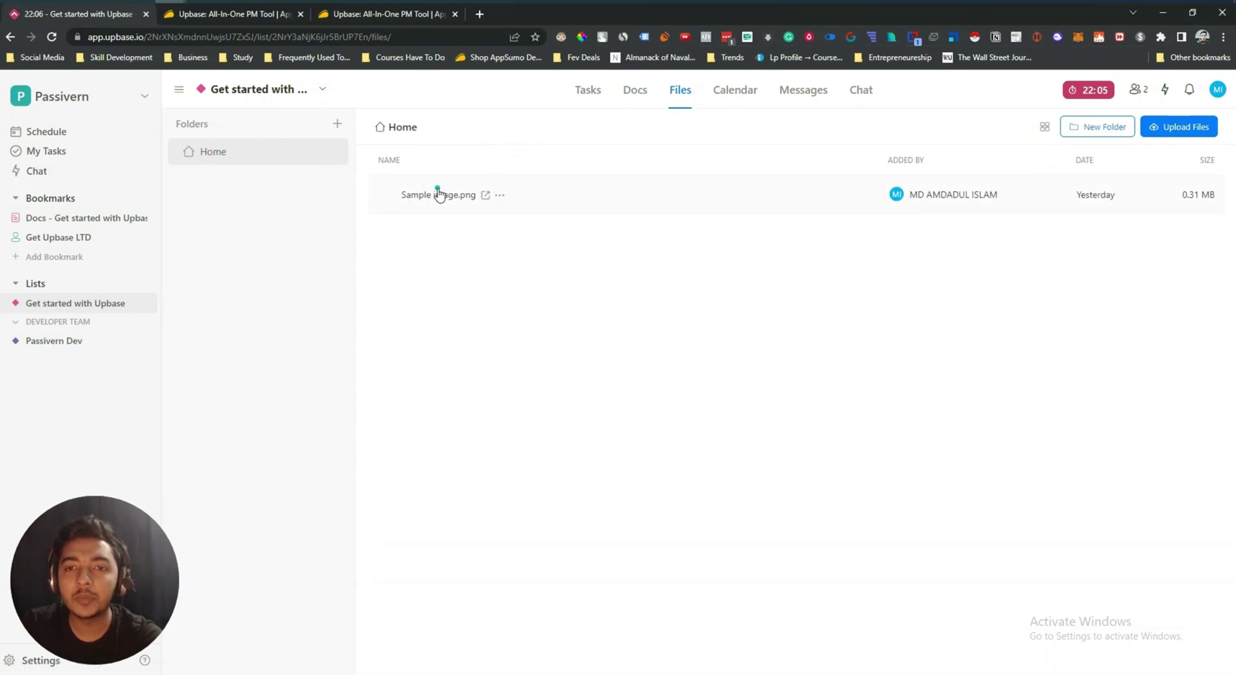
pyautogui.click(427, 193)
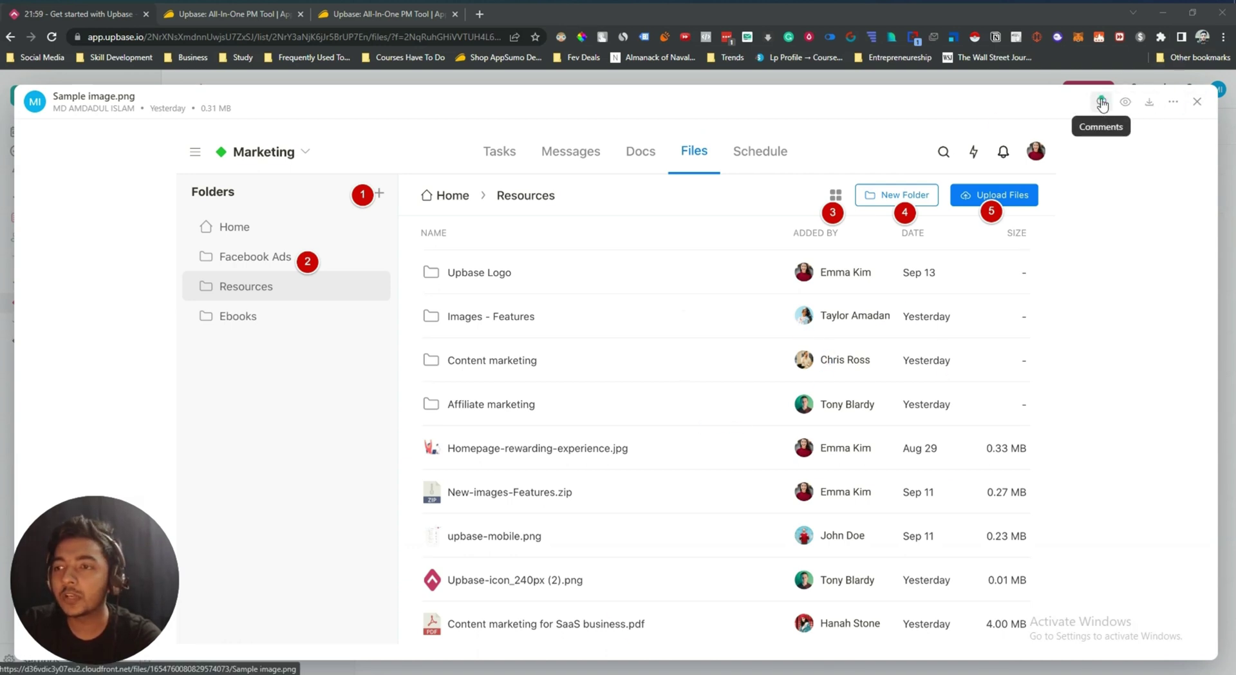
pyautogui.click(1174, 103)
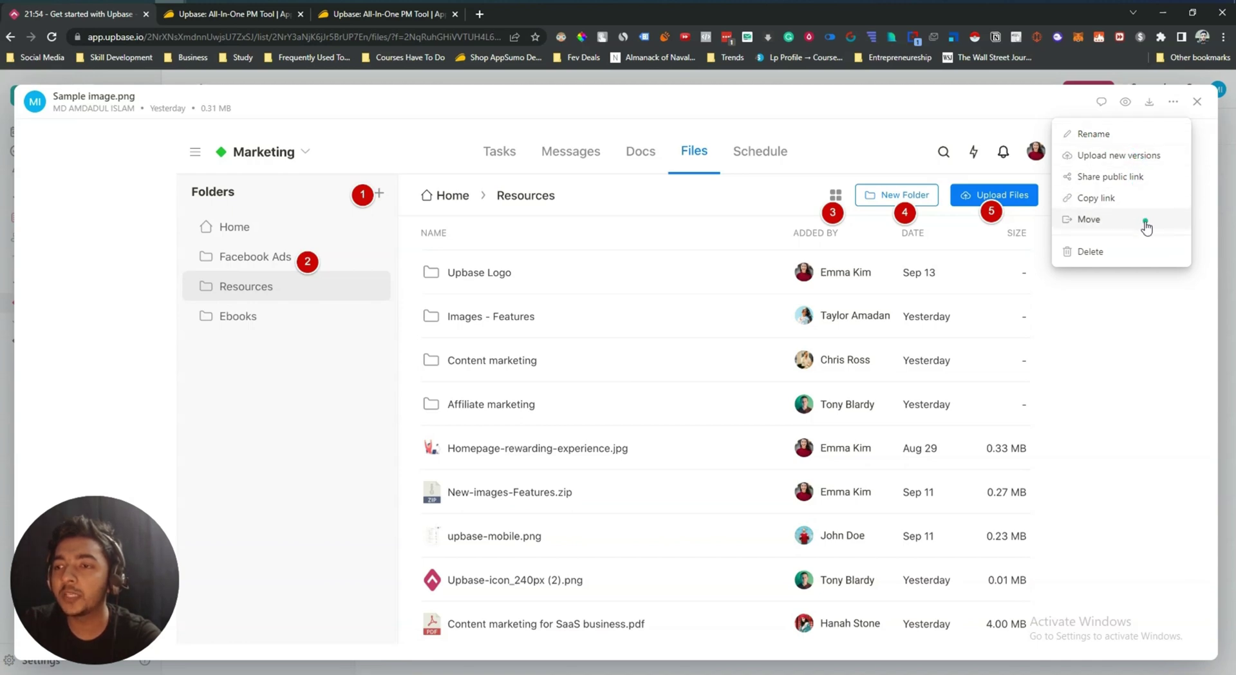
pyautogui.click(1196, 104)
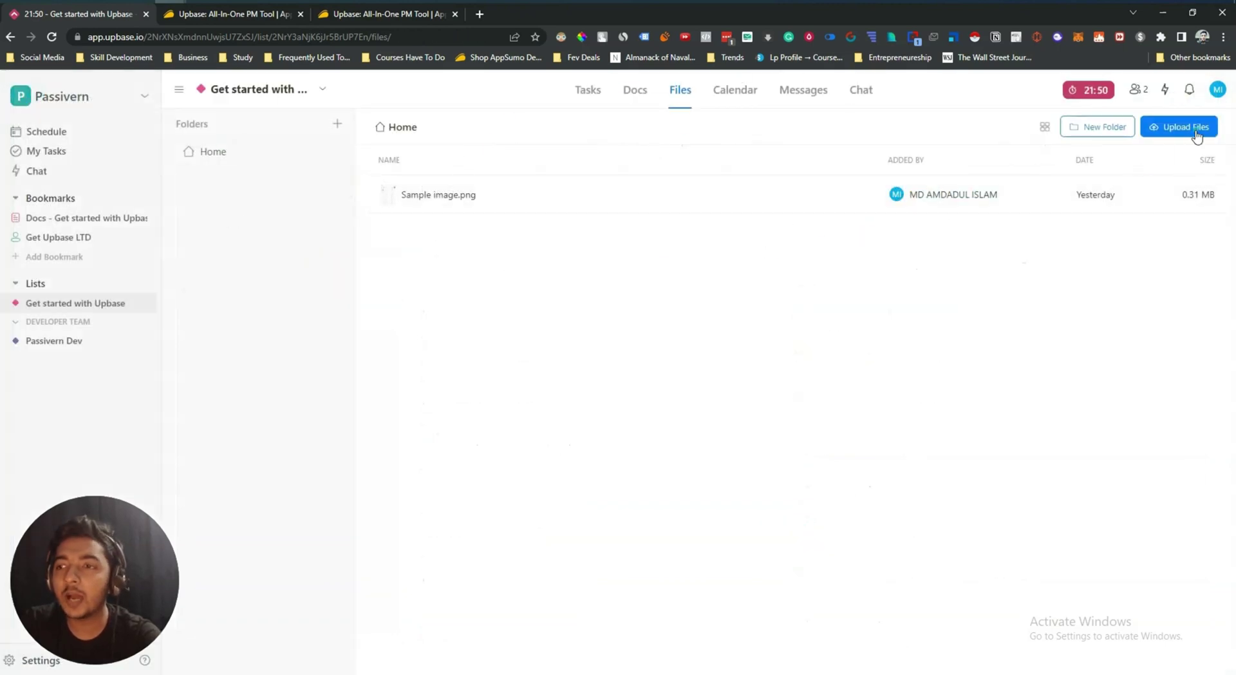
# Step: Try to upload export.mov from Downloads to the list's Home files folder
pyautogui.click(1186, 127)
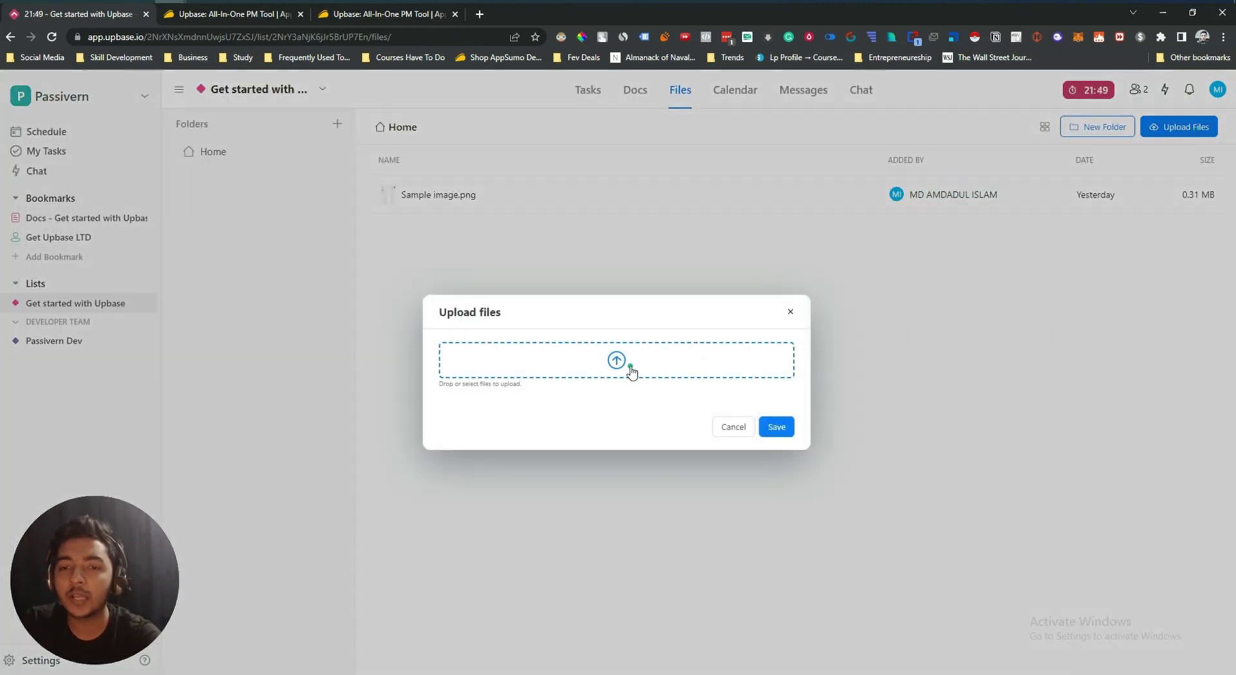
pyautogui.click(631, 372)
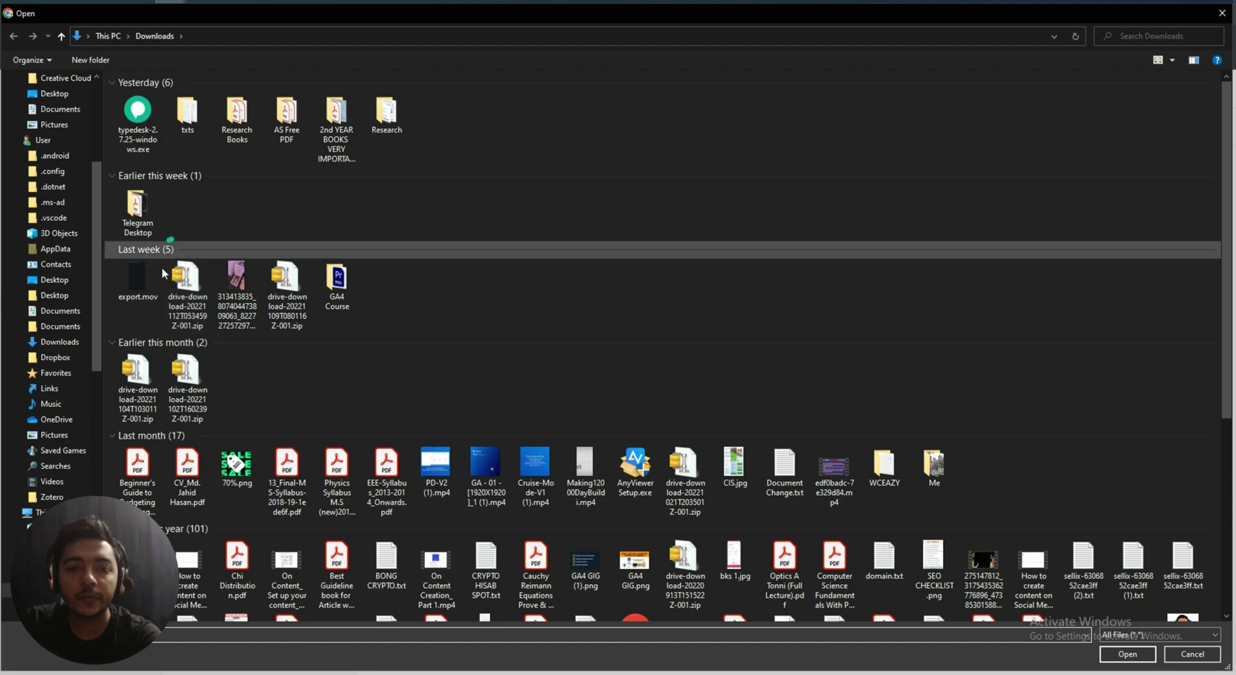
pyautogui.click(150, 294)
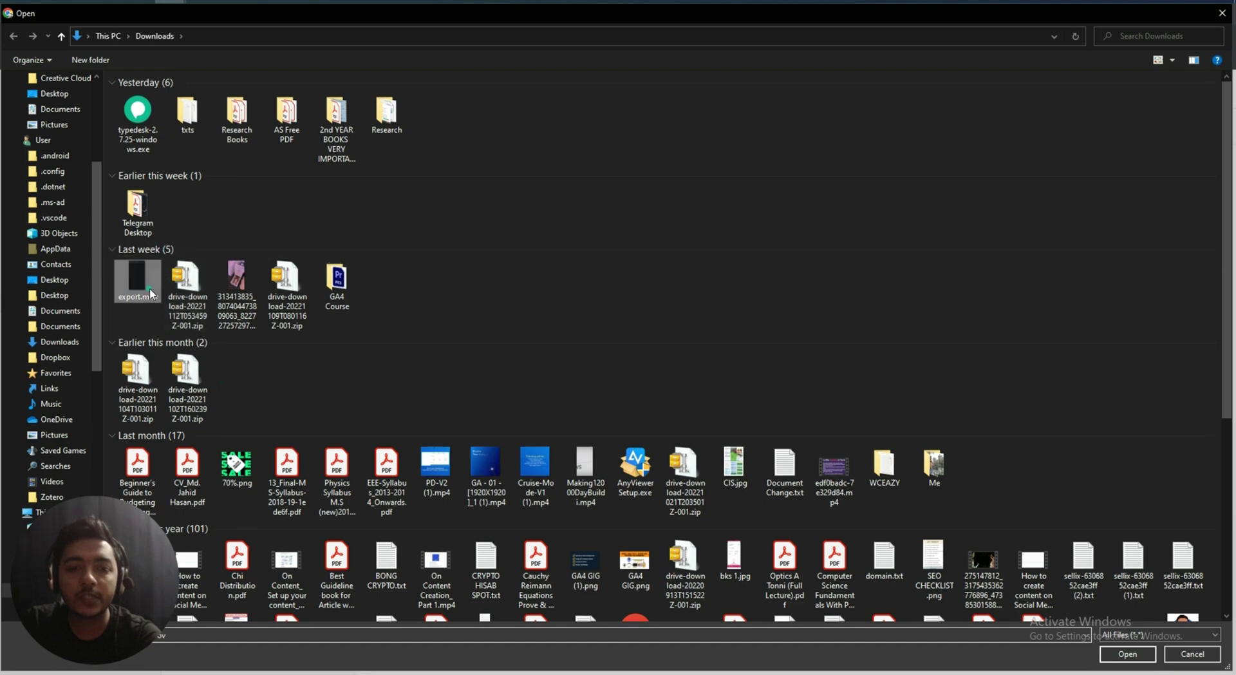
pyautogui.click(1136, 655)
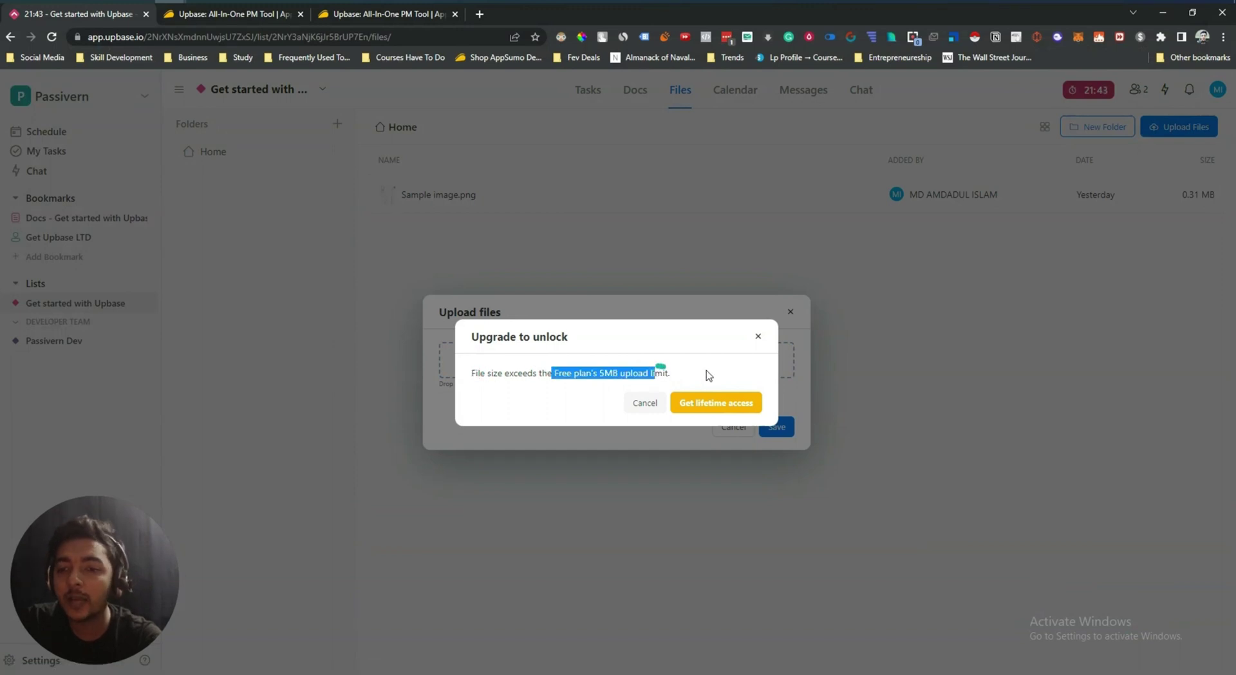
pyautogui.click(635, 405)
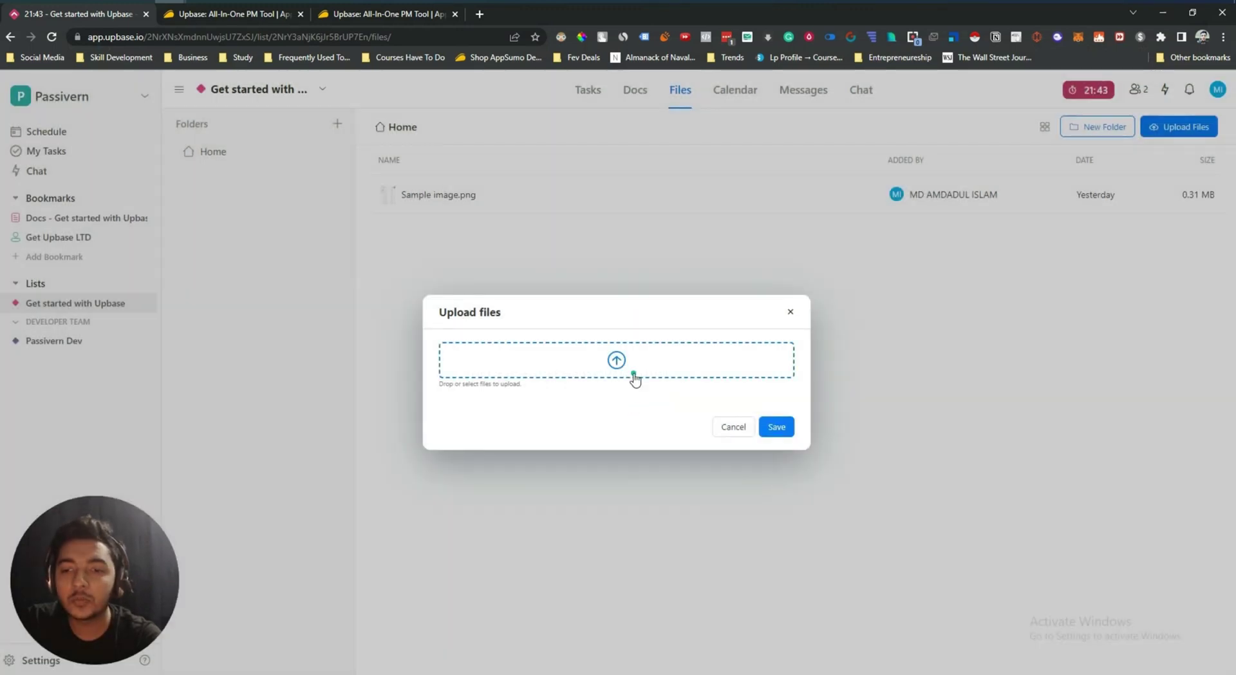
# Step: Choose CIS.jpg from Downloads as the file to upload to the list's Home folder
pyautogui.click(635, 376)
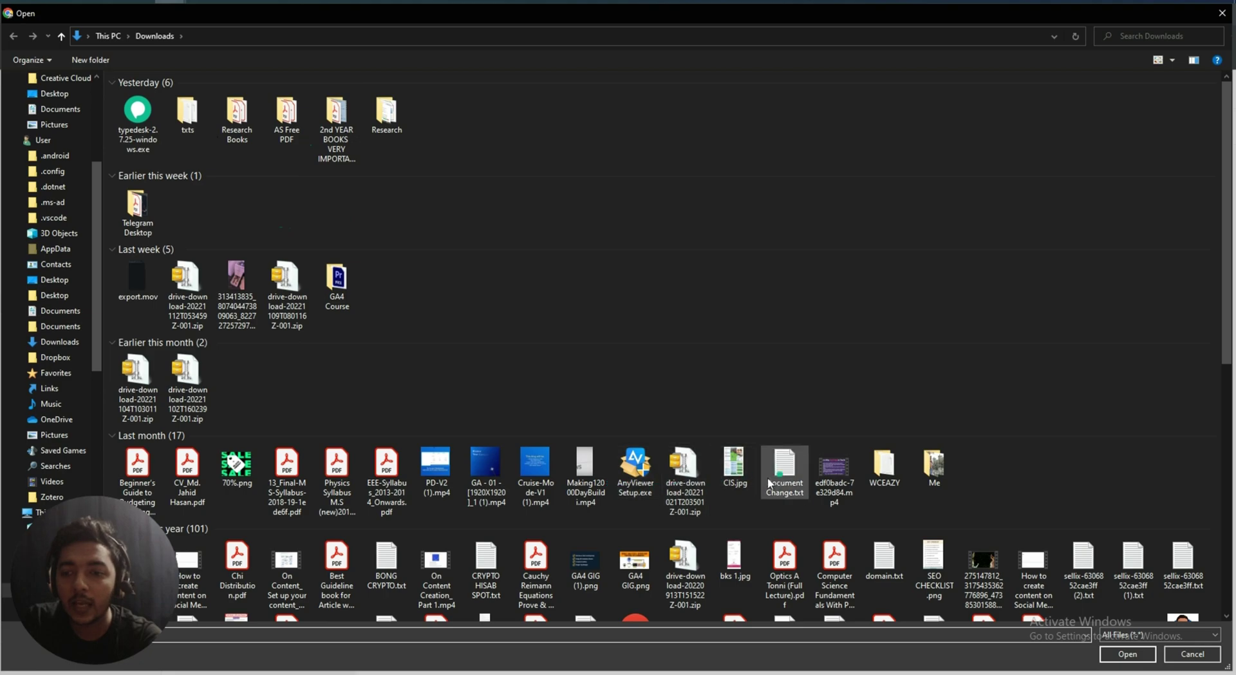
pyautogui.click(734, 464)
pyautogui.click(1127, 653)
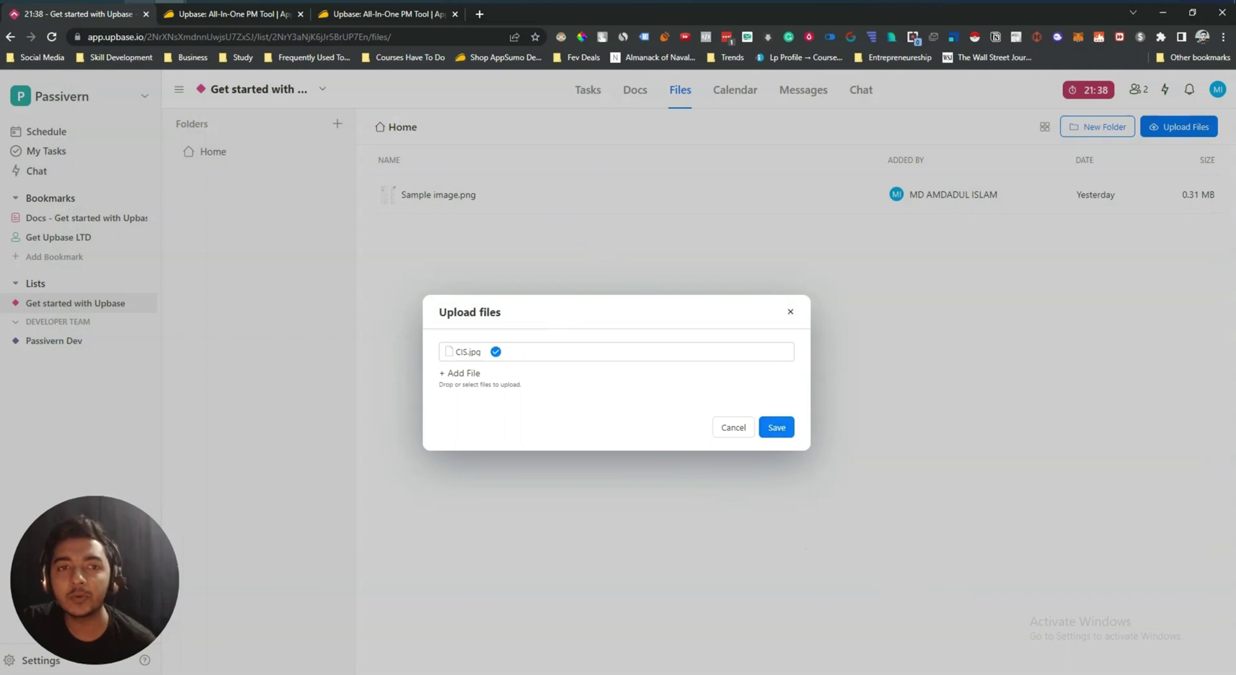
# Step: Switch to the AppSumo page for Upbase and examine the storage limit per file in the plan's feature list
pyautogui.click(181, 14)
pyautogui.scroll(10, 541, 311)
pyautogui.scroll(5, 401, 298)
pyautogui.scroll(-2, 400, 297)
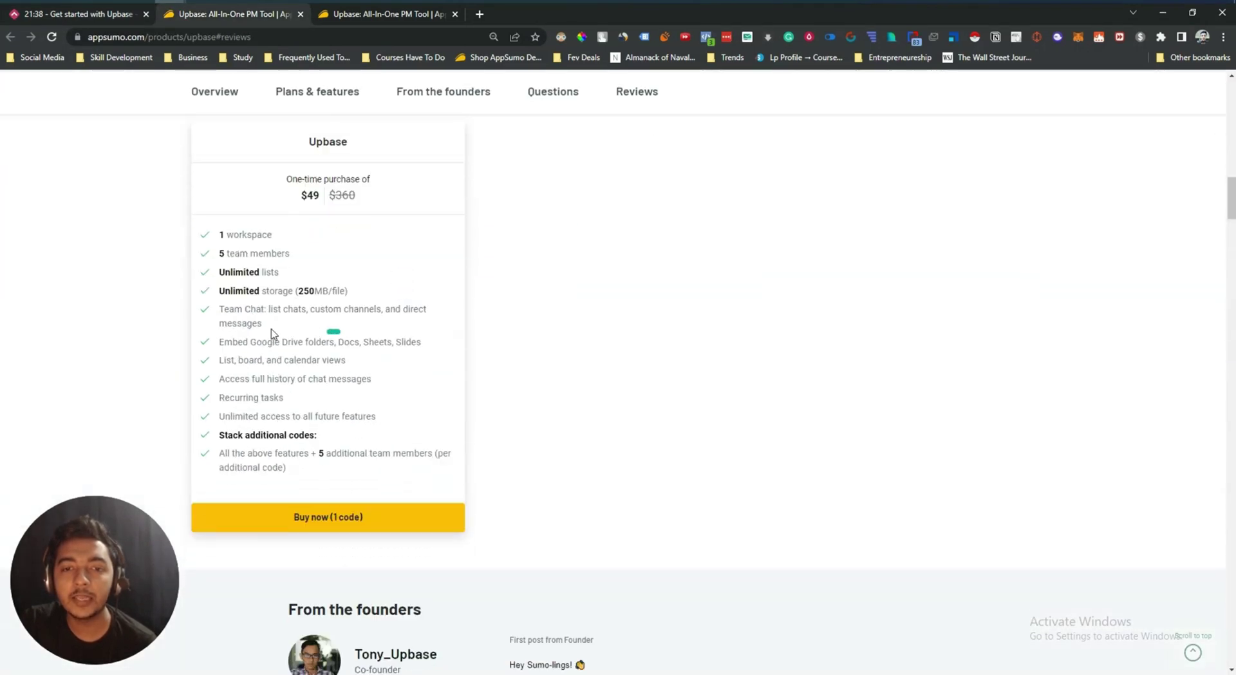
pyautogui.moveTo(225, 293); pyautogui.dragTo(340, 289)
pyautogui.click(296, 286)
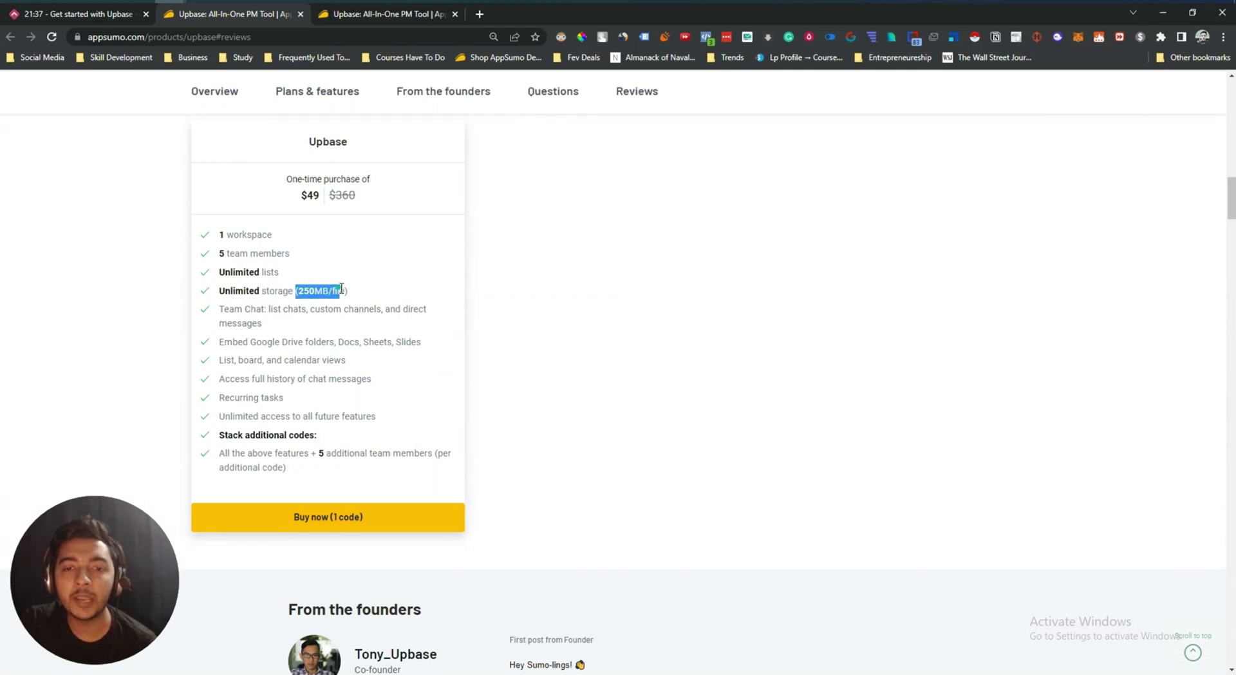
# Step: Return to Upbase, save the CIS.jpg upload, and show the Home files as a thumbnail grid
pyautogui.hotkey('ctrl', '1')
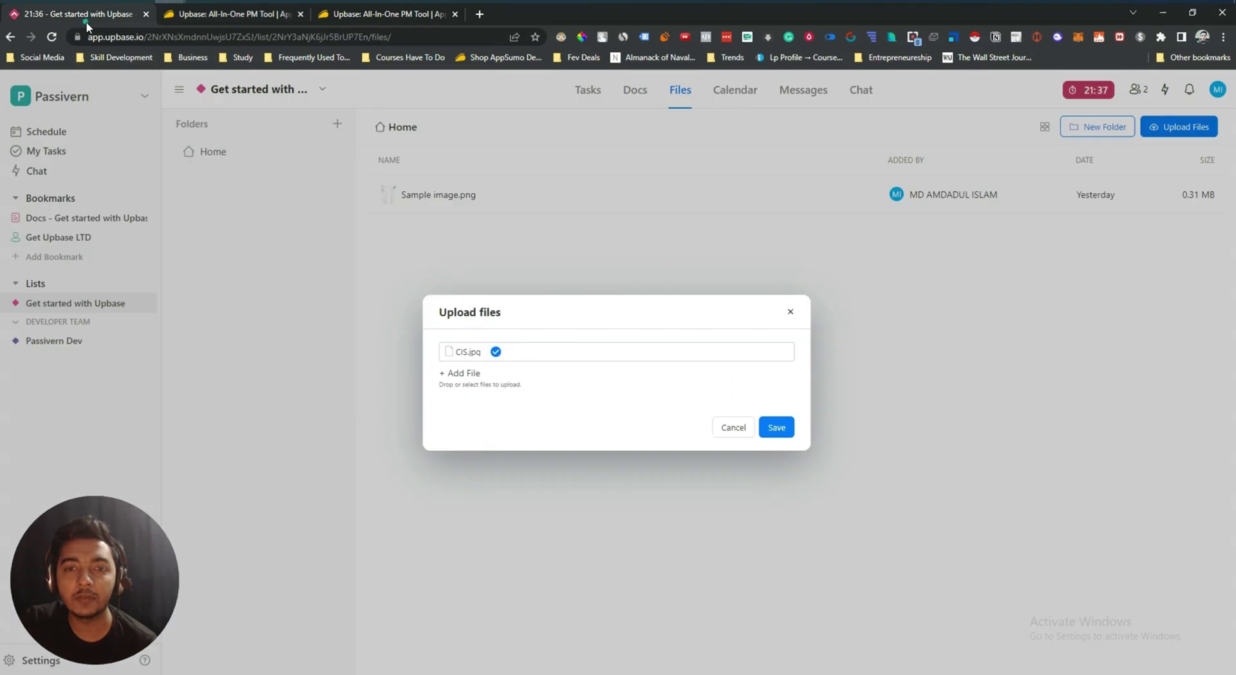
pyautogui.click(777, 427)
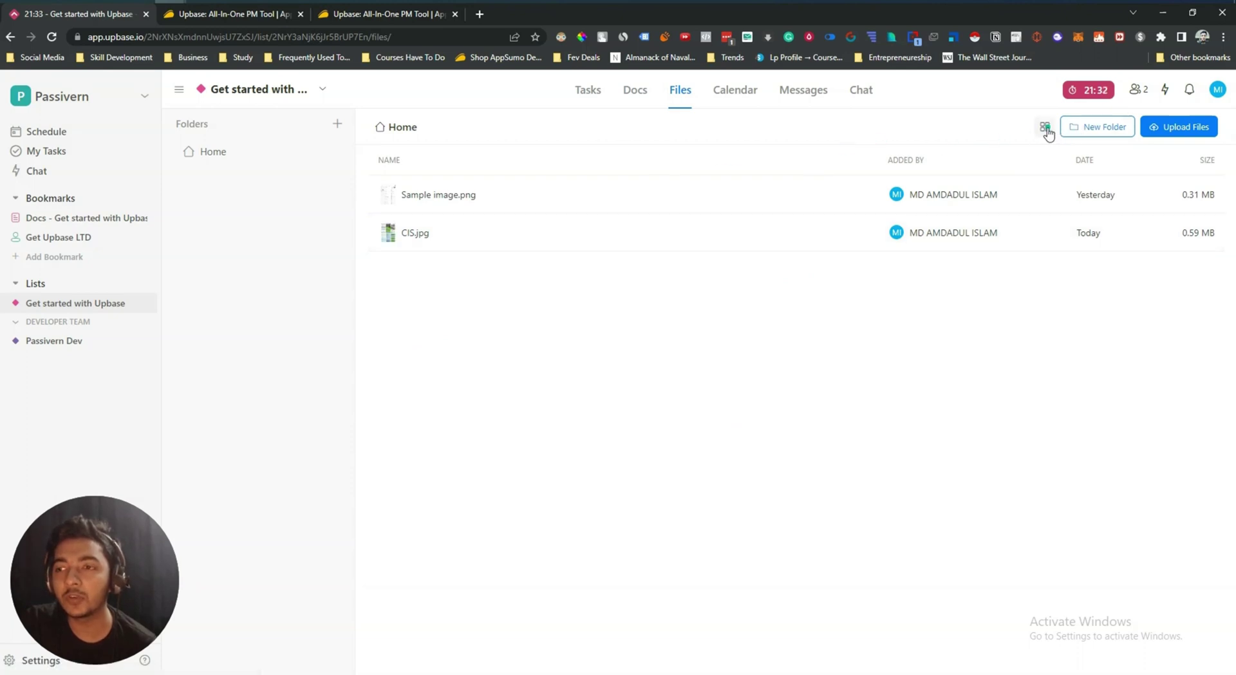
pyautogui.click(1045, 127)
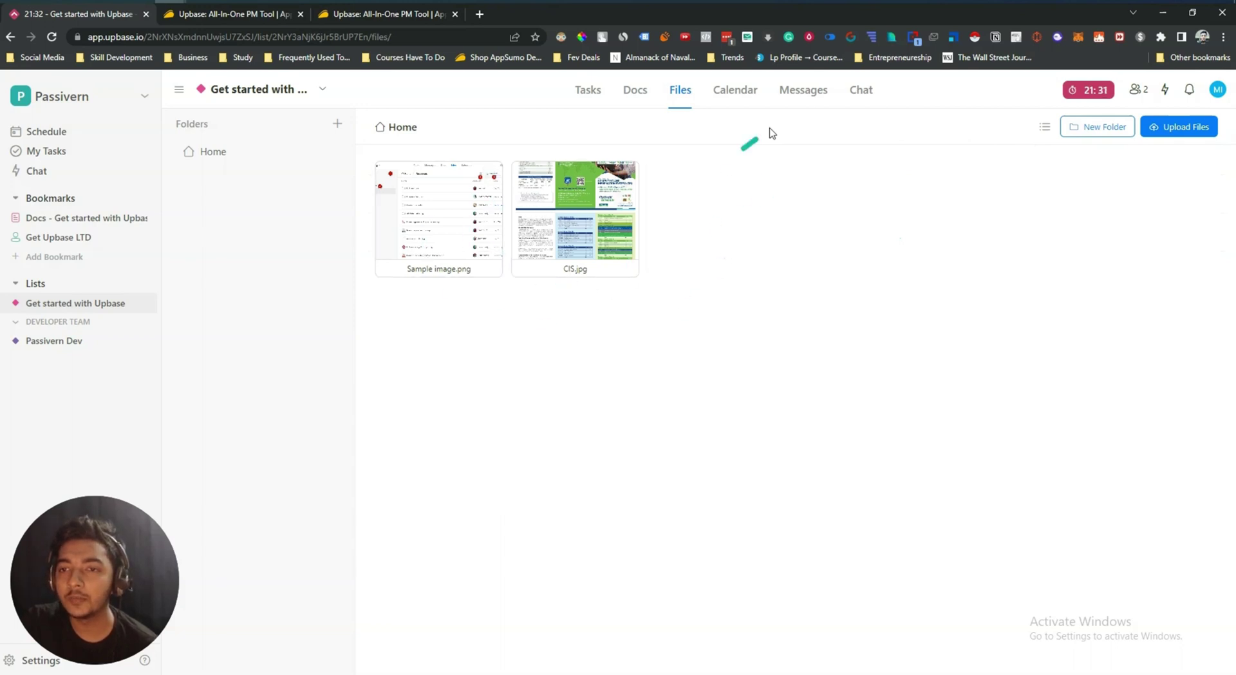
# Step: Open the list's calendar in the weekly planner and examine the options for filtering tasks by member
pyautogui.click(729, 95)
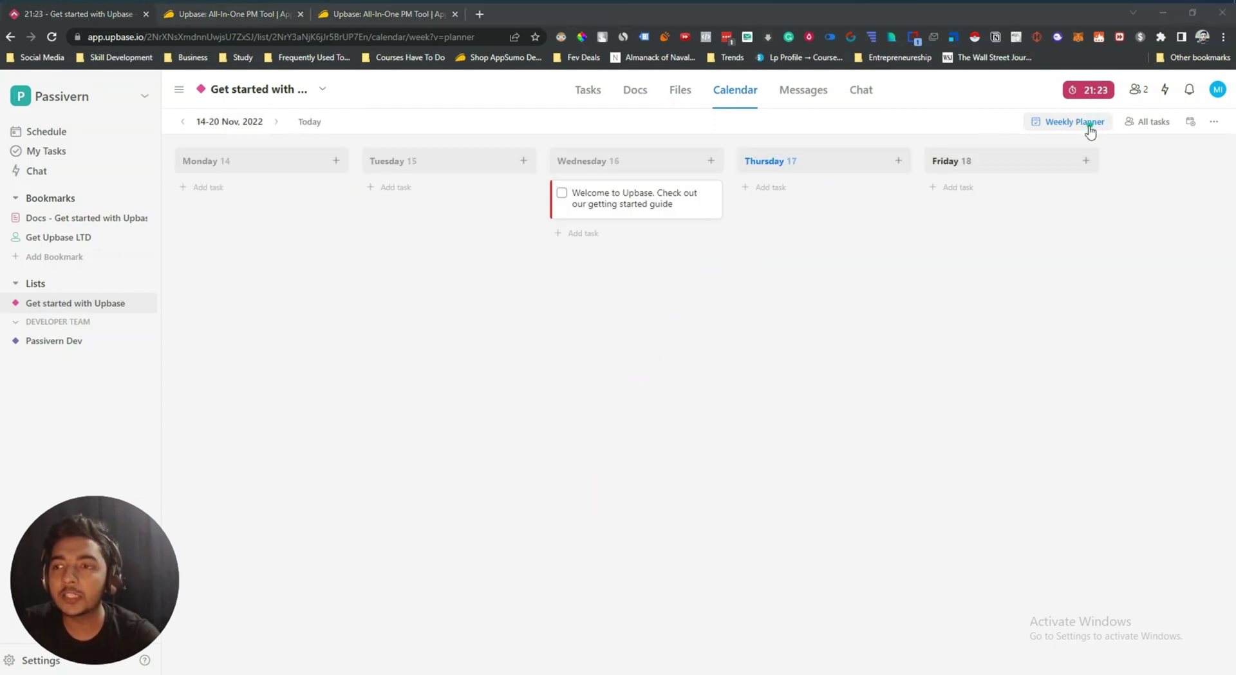
pyautogui.click(1149, 122)
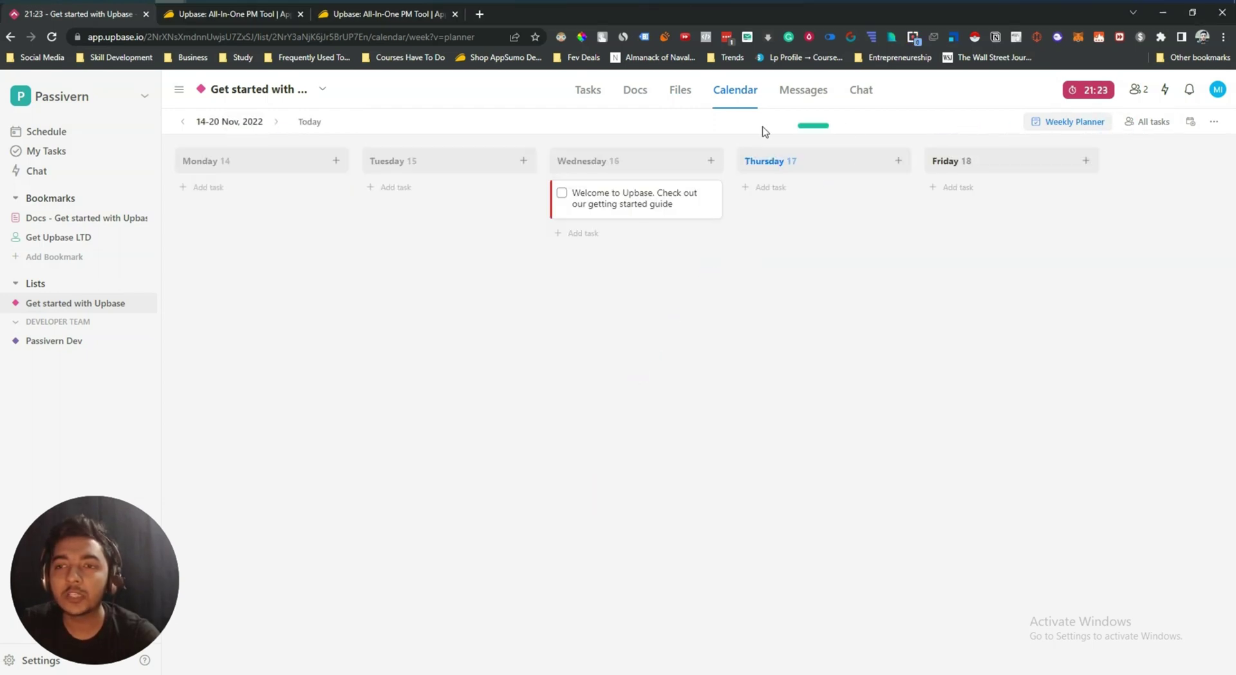
pyautogui.click(1150, 121)
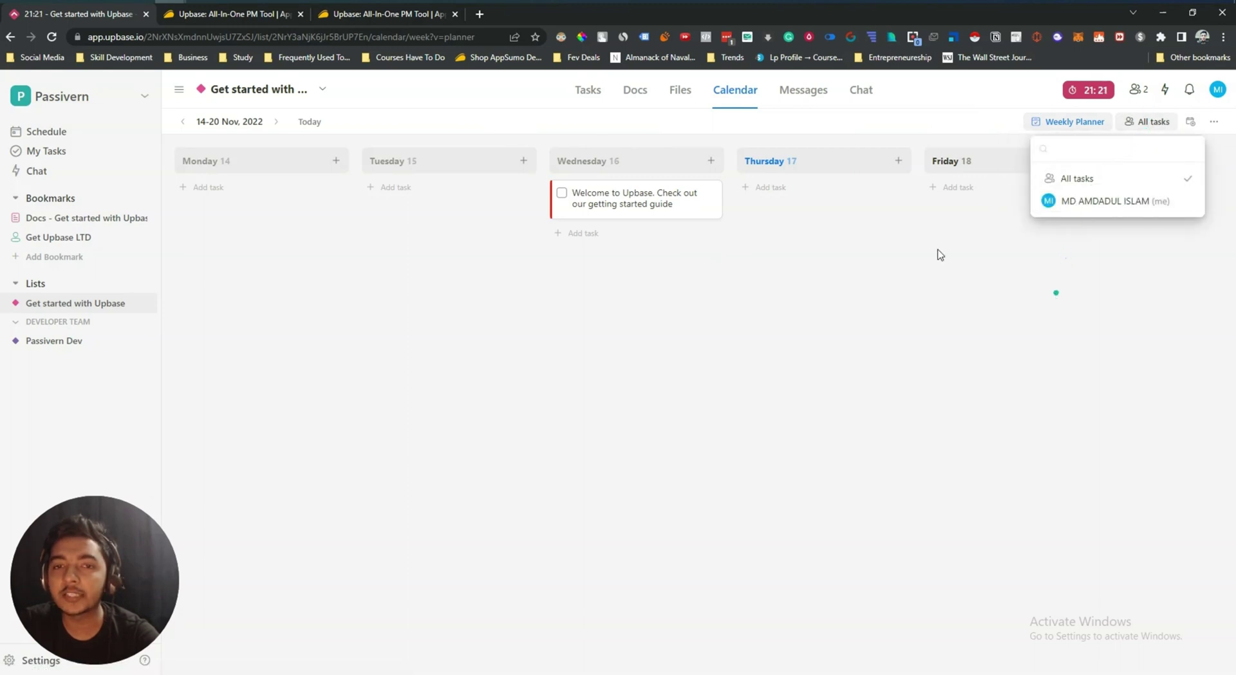
pyautogui.click(280, 122)
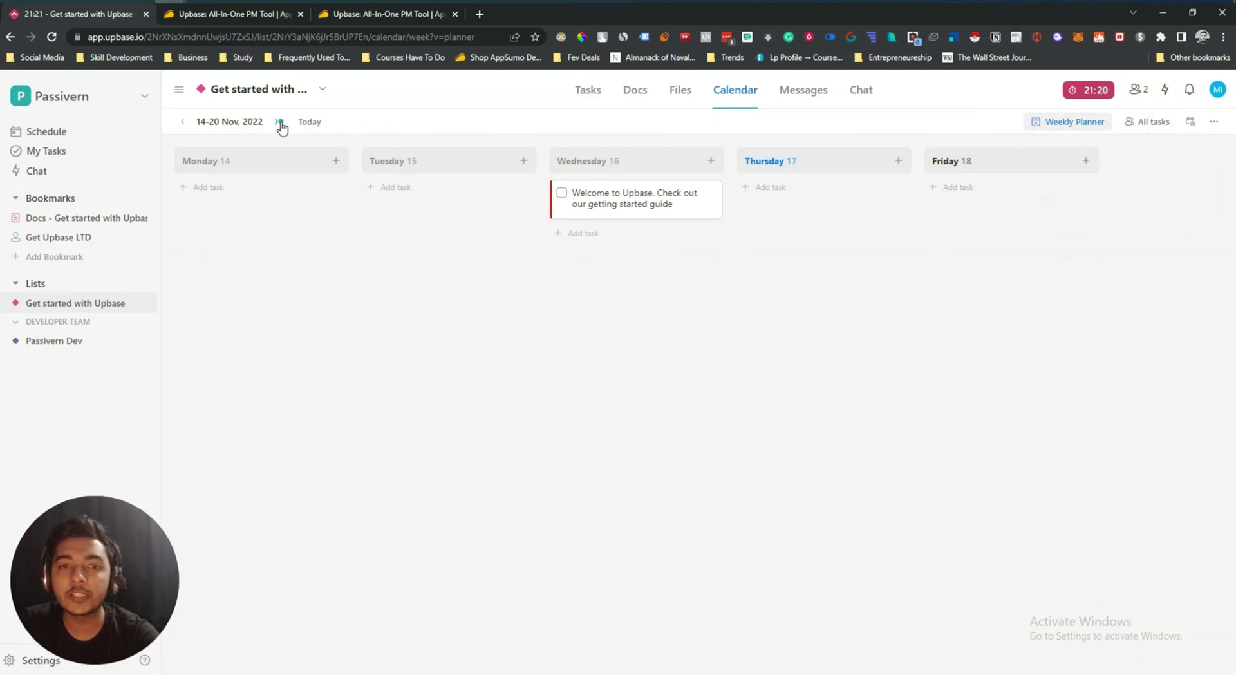
# Step: Browse the weekly planner's tasks from 14-20 Nov through the week of 28 Nov - 04 Dec, 2022
pyautogui.click(277, 123)
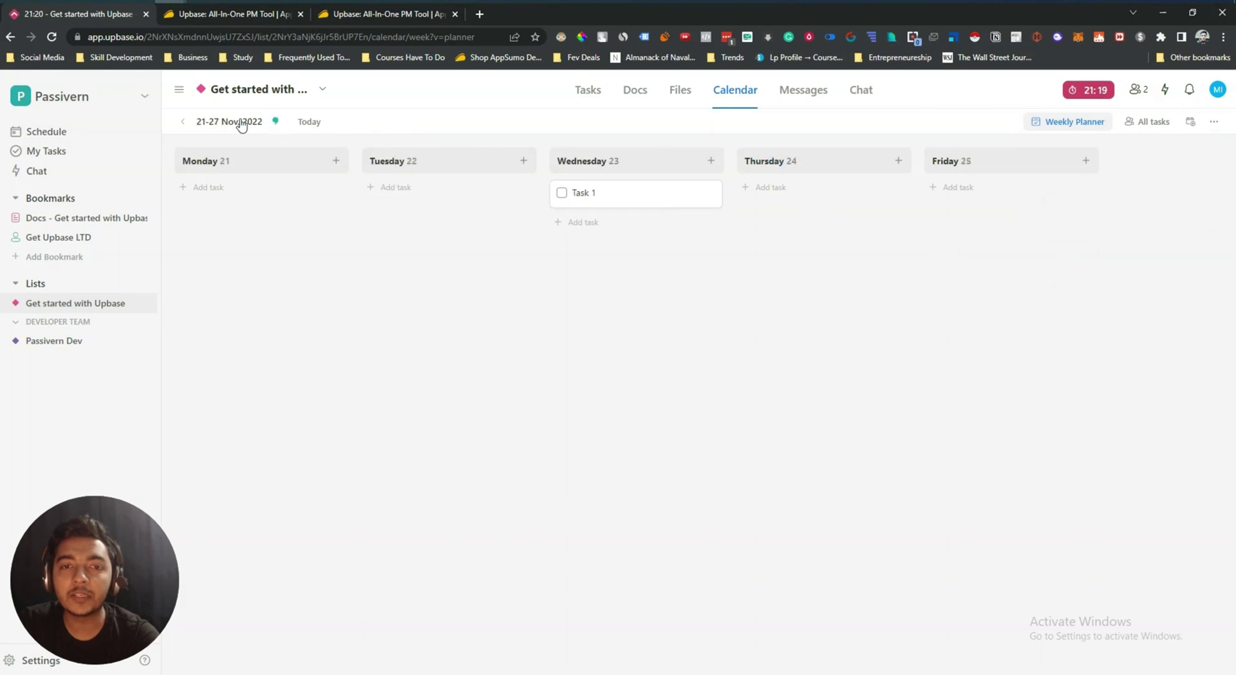
pyautogui.click(193, 125)
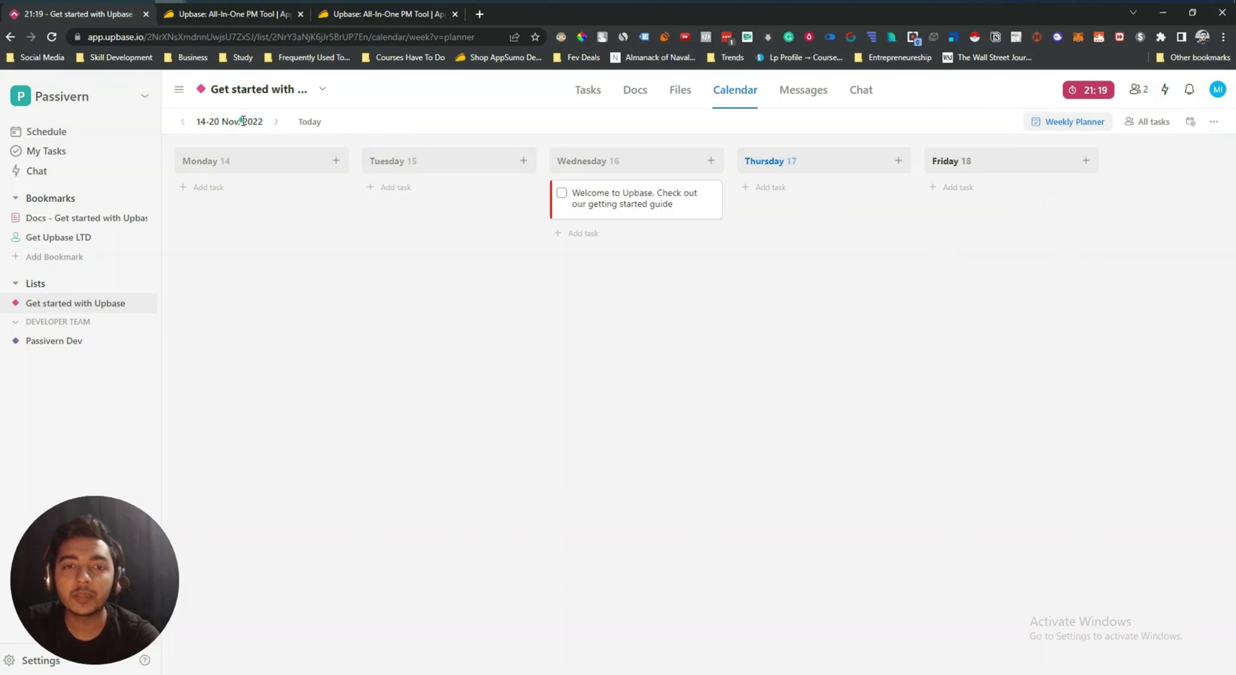
pyautogui.click(274, 122)
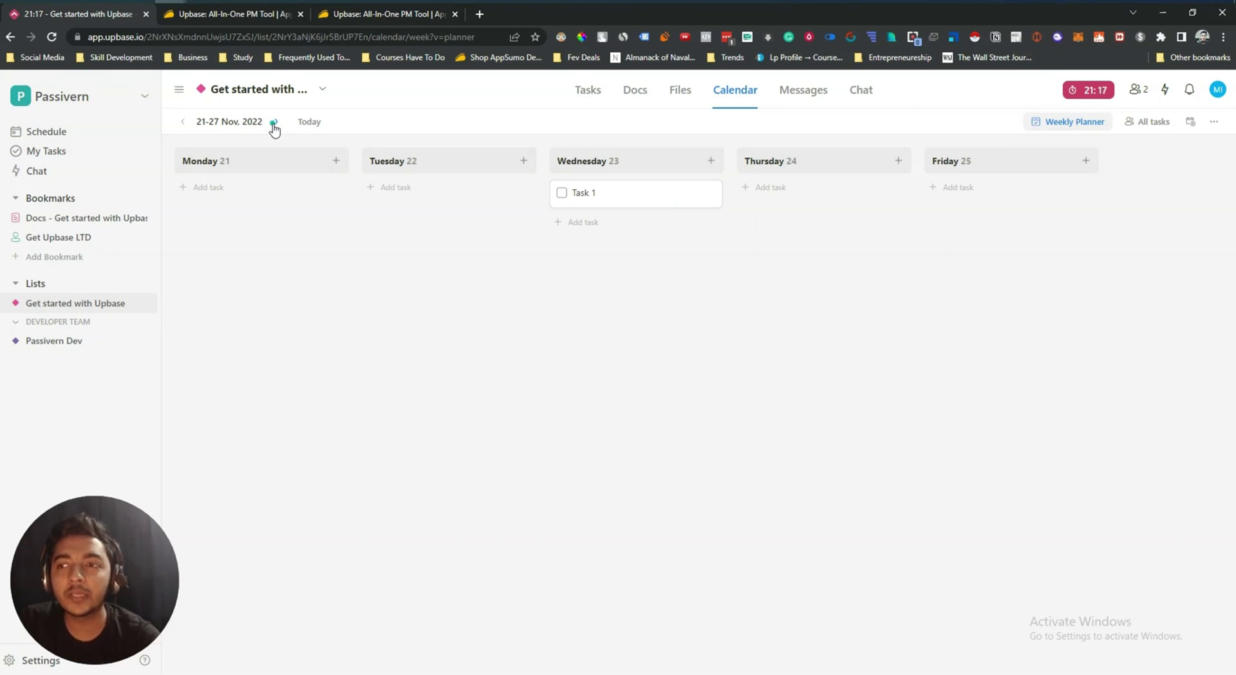
pyautogui.click(274, 126)
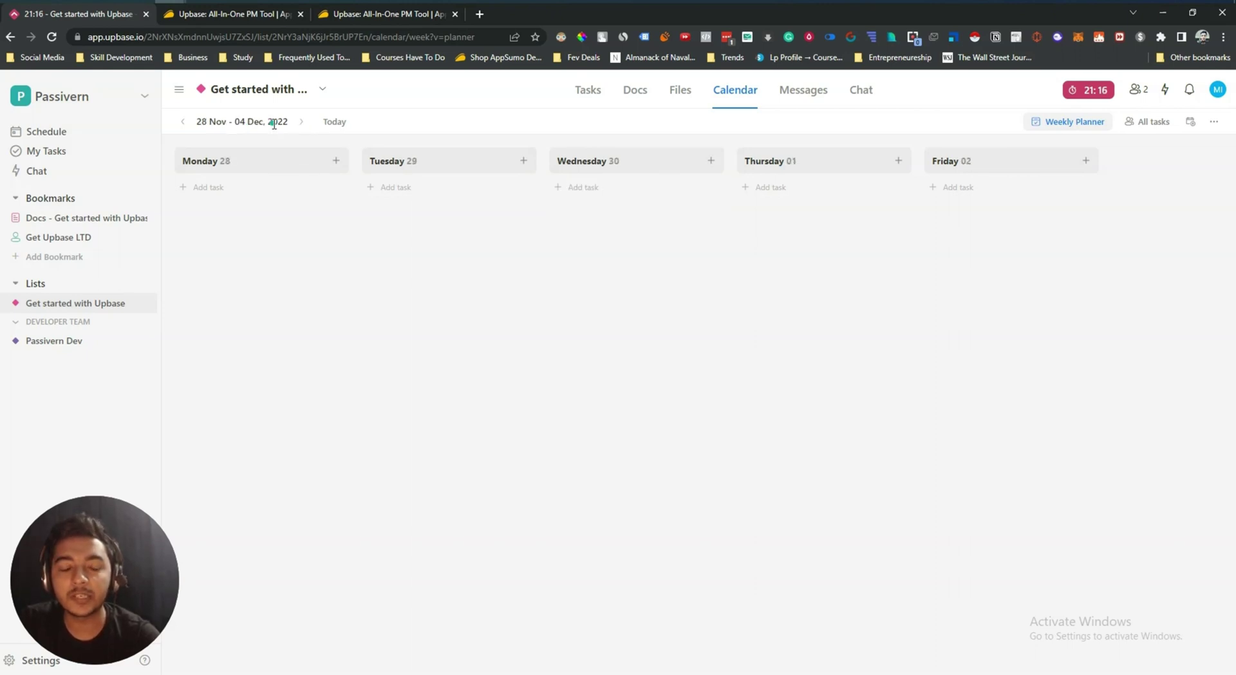
pyautogui.click(304, 122)
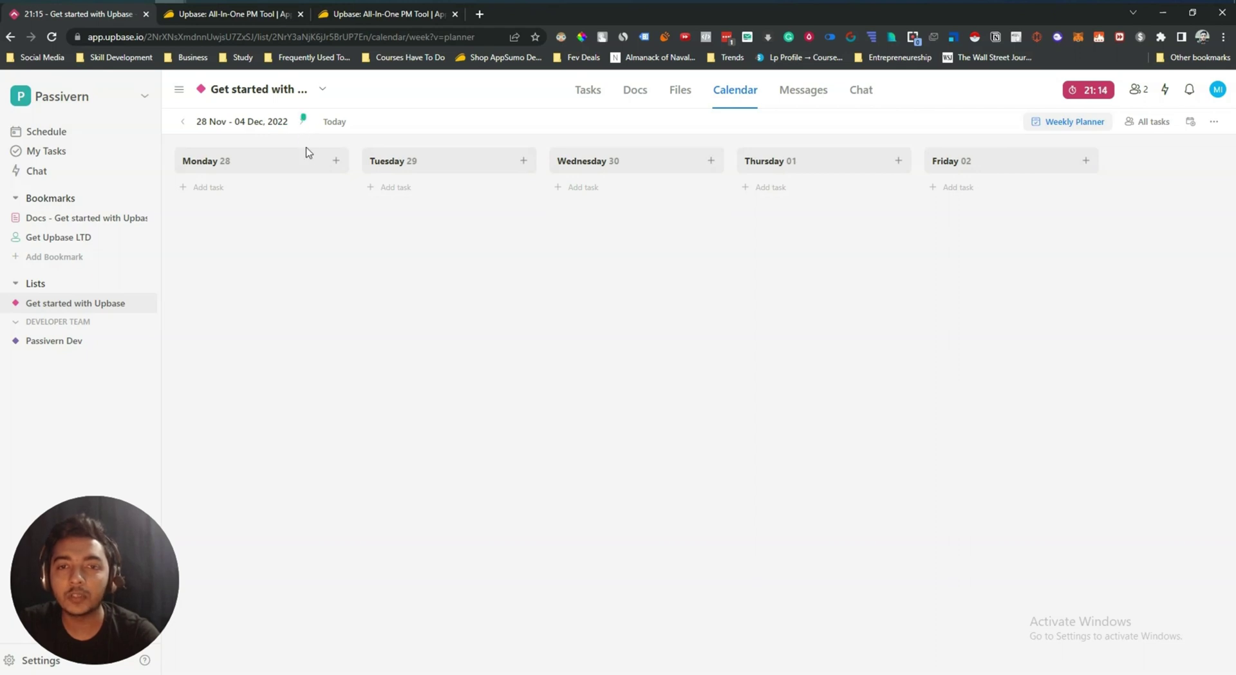
# Step: Examine the list's messages, the chat channels and the direct message conversation, and return to the Schedule page
pyautogui.click(805, 89)
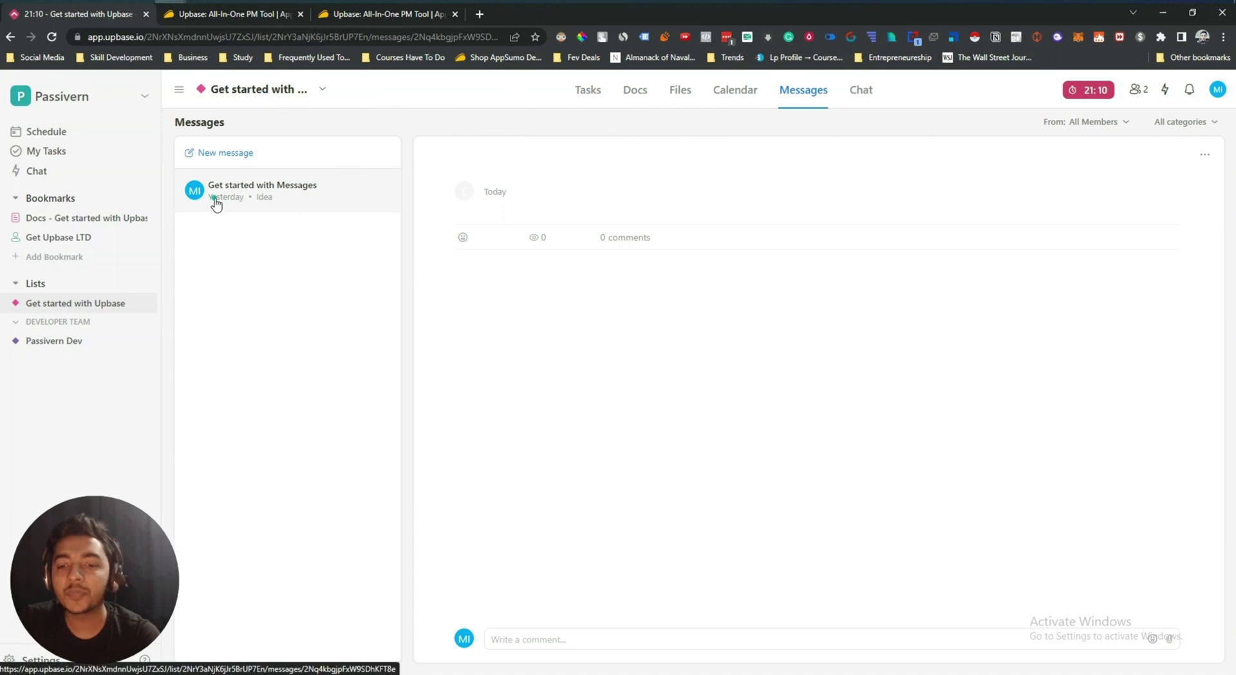
pyautogui.click(861, 93)
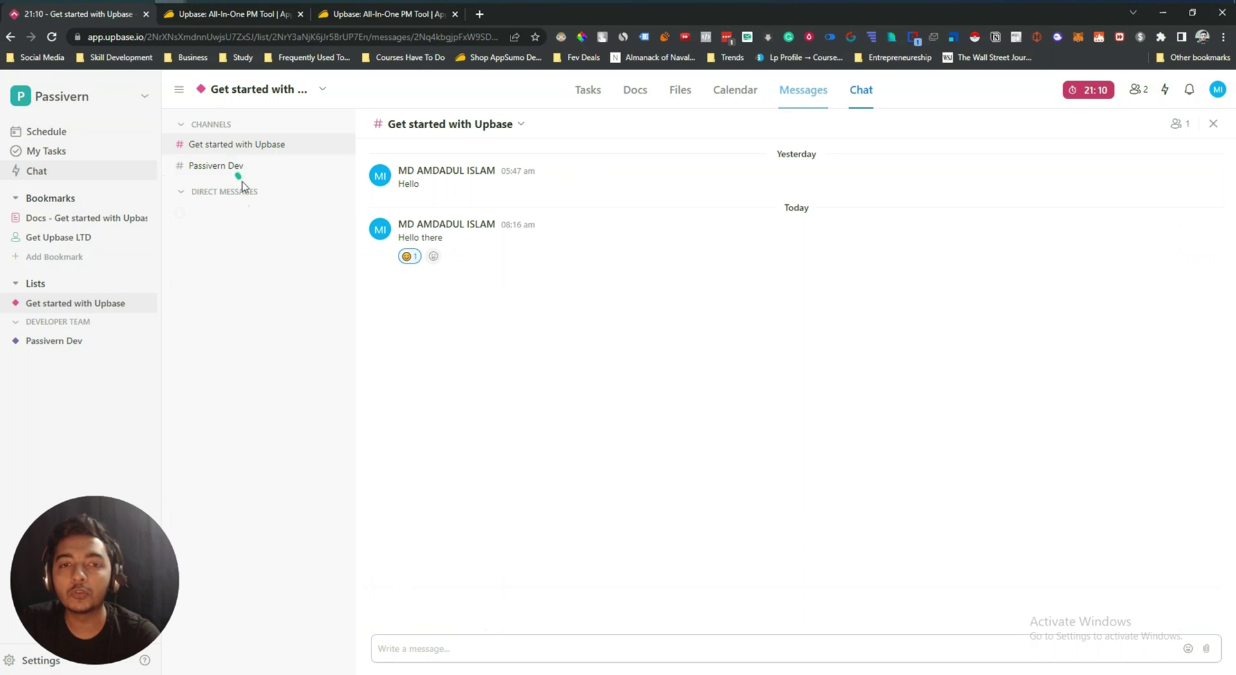
pyautogui.click(245, 218)
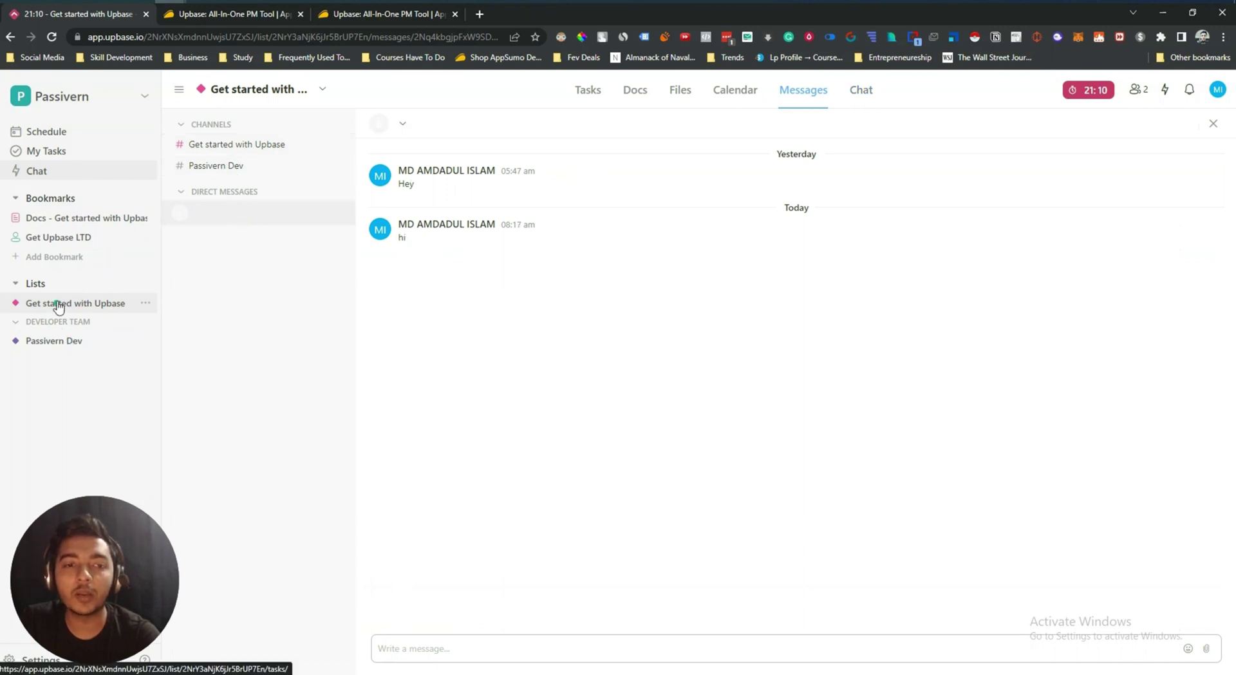
pyautogui.click(257, 167)
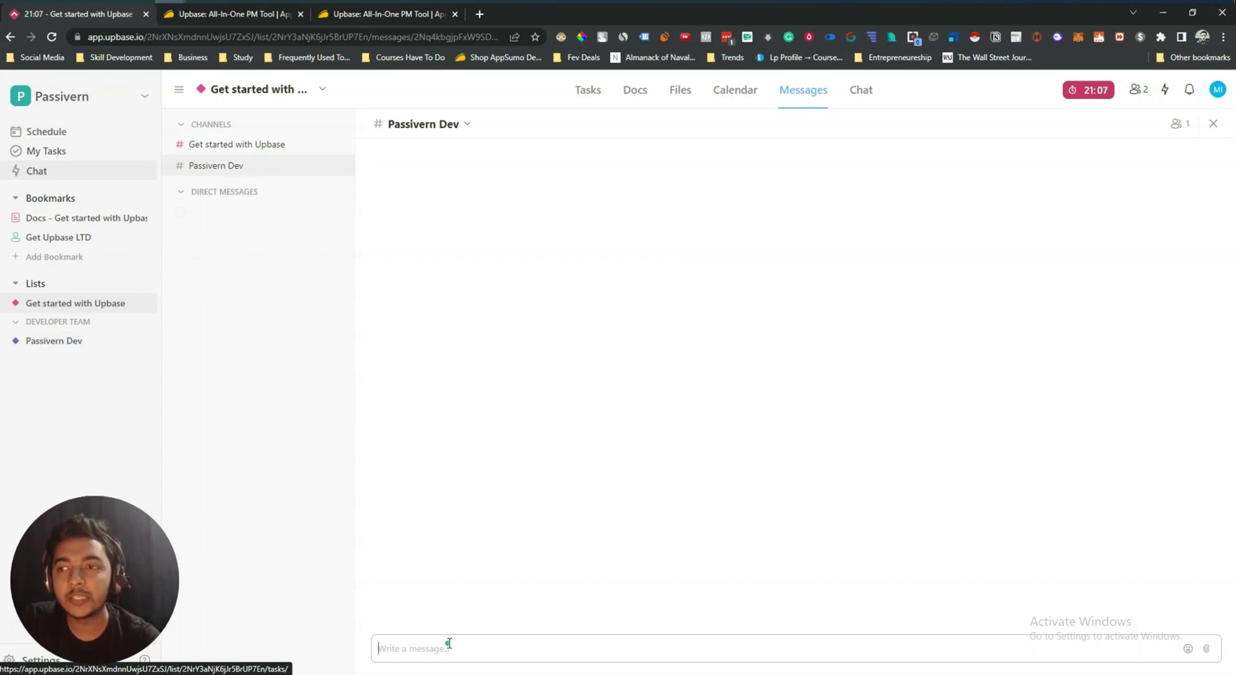
pyautogui.click(859, 97)
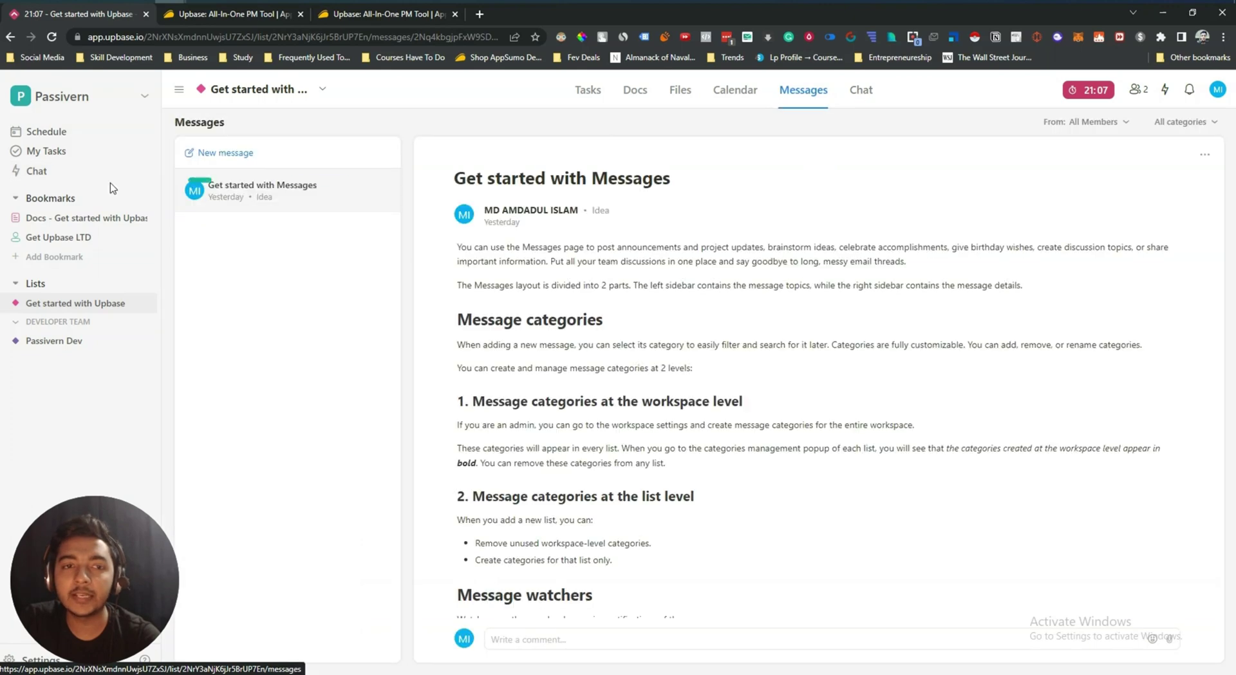
pyautogui.click(53, 133)
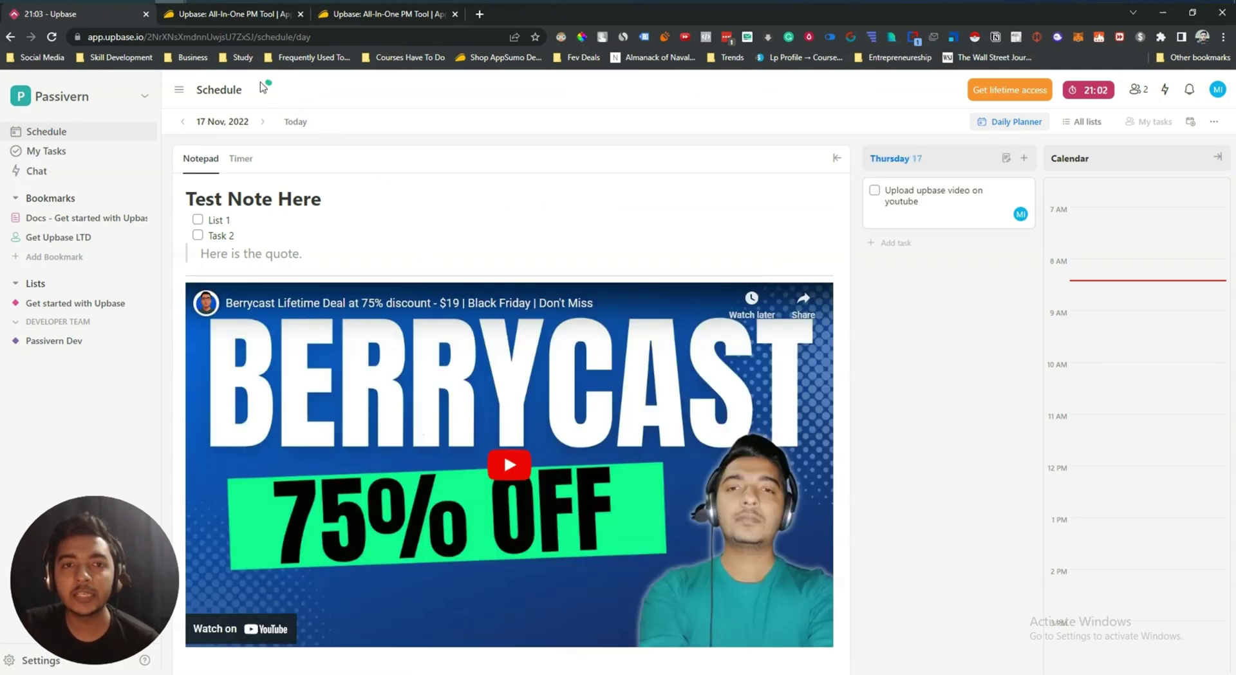
# Step: Switch to the AppSumo page for Upbase and highlight the product title at the start of the listing
pyautogui.click(229, 13)
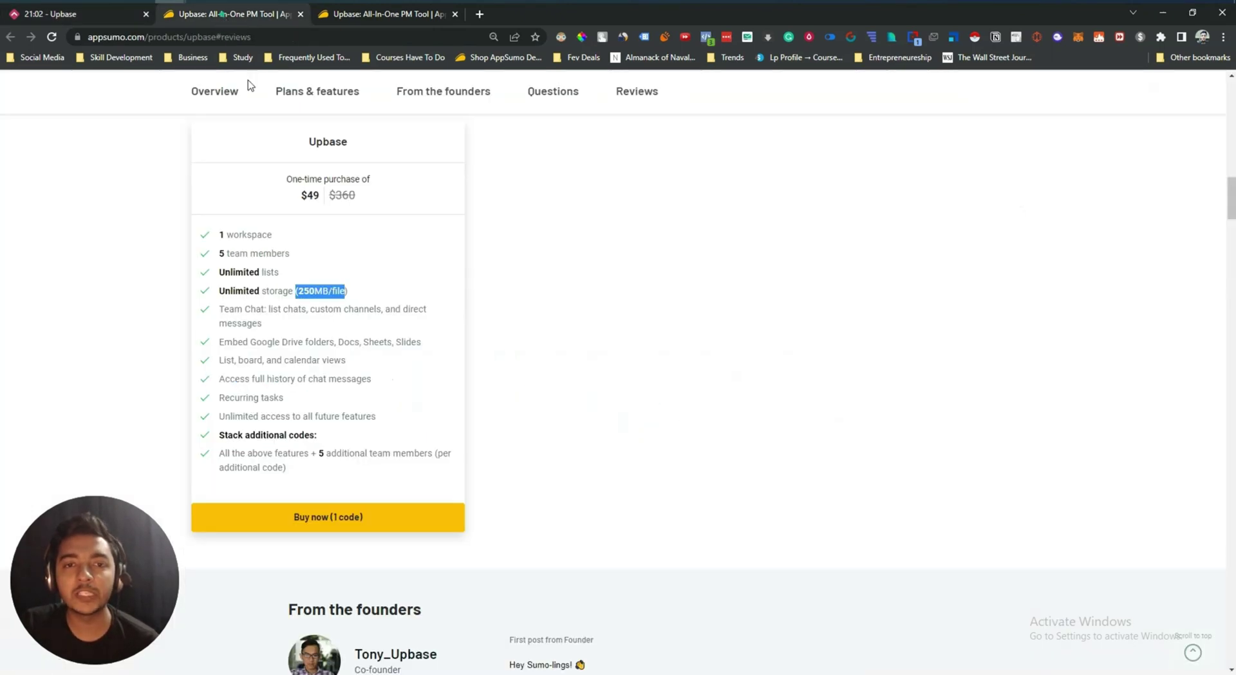
pyautogui.scroll(1, 562, 374)
pyautogui.scroll(15, 561, 373)
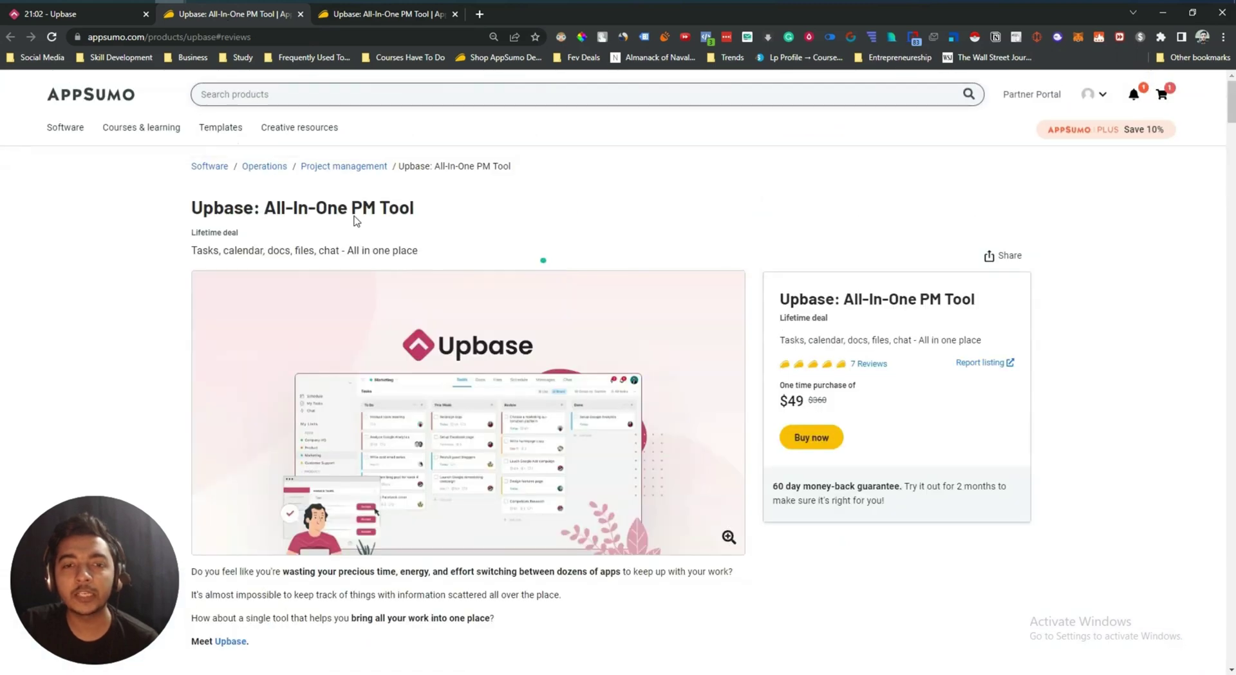
pyautogui.moveTo(192, 207); pyautogui.dragTo(434, 212)
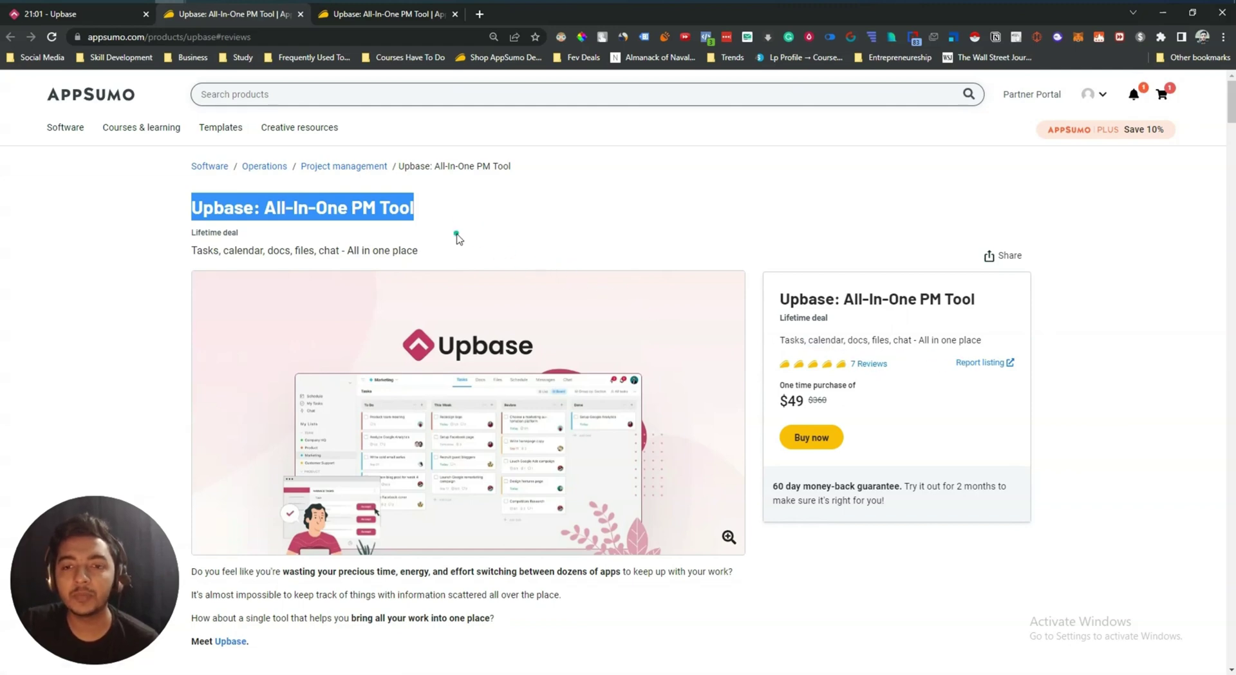
# Step: Examine the one-time price and the included features of the Upbase plan, and go back up the product page
pyautogui.scroll(-10, 457, 236)
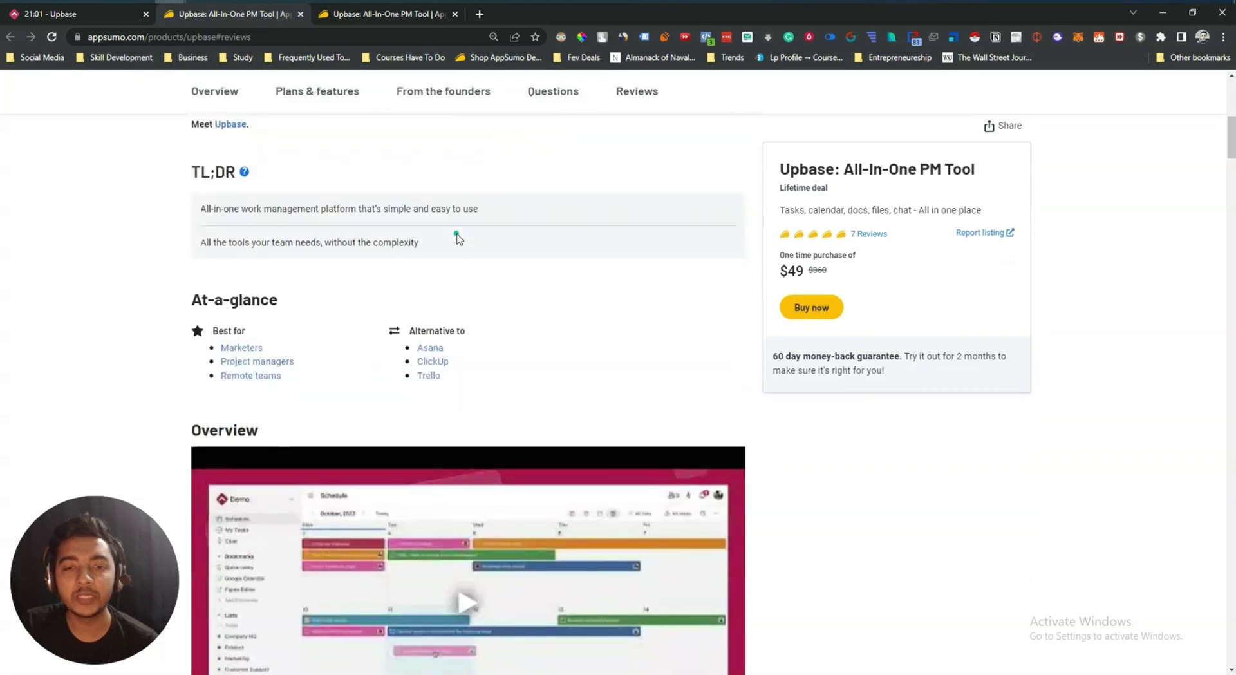
pyautogui.scroll(-9, 457, 237)
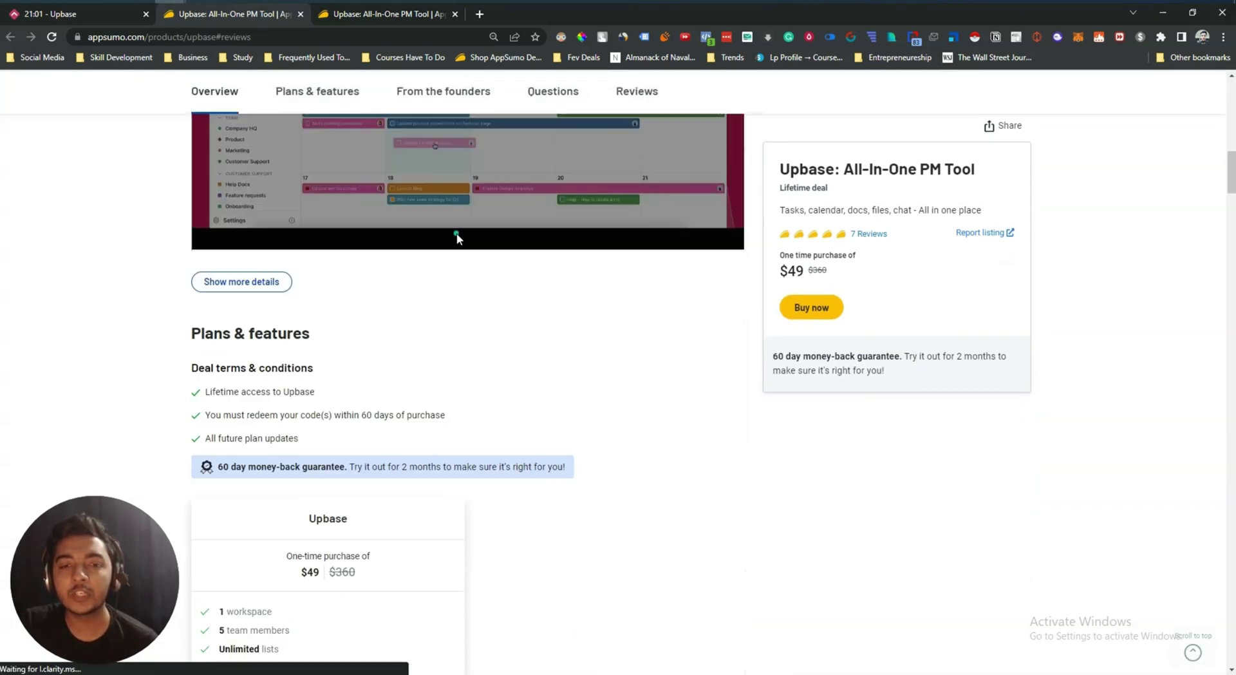
pyautogui.scroll(-1, 457, 236)
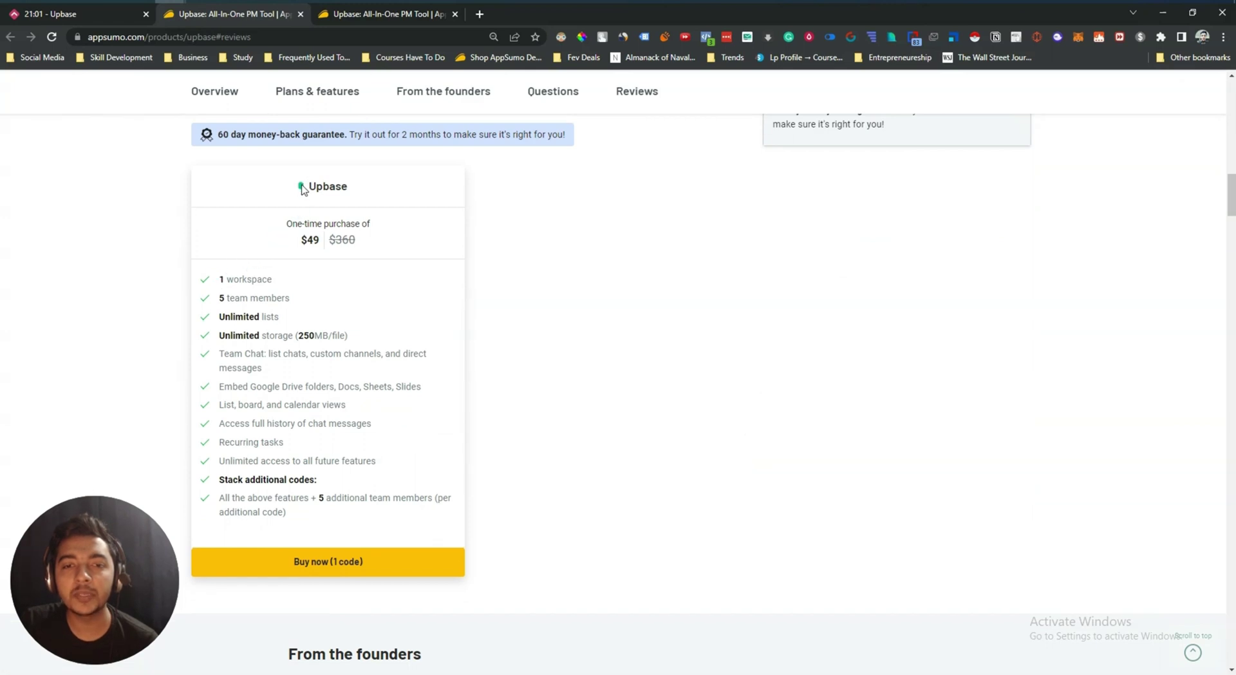
pyautogui.moveTo(311, 187); pyautogui.dragTo(369, 248)
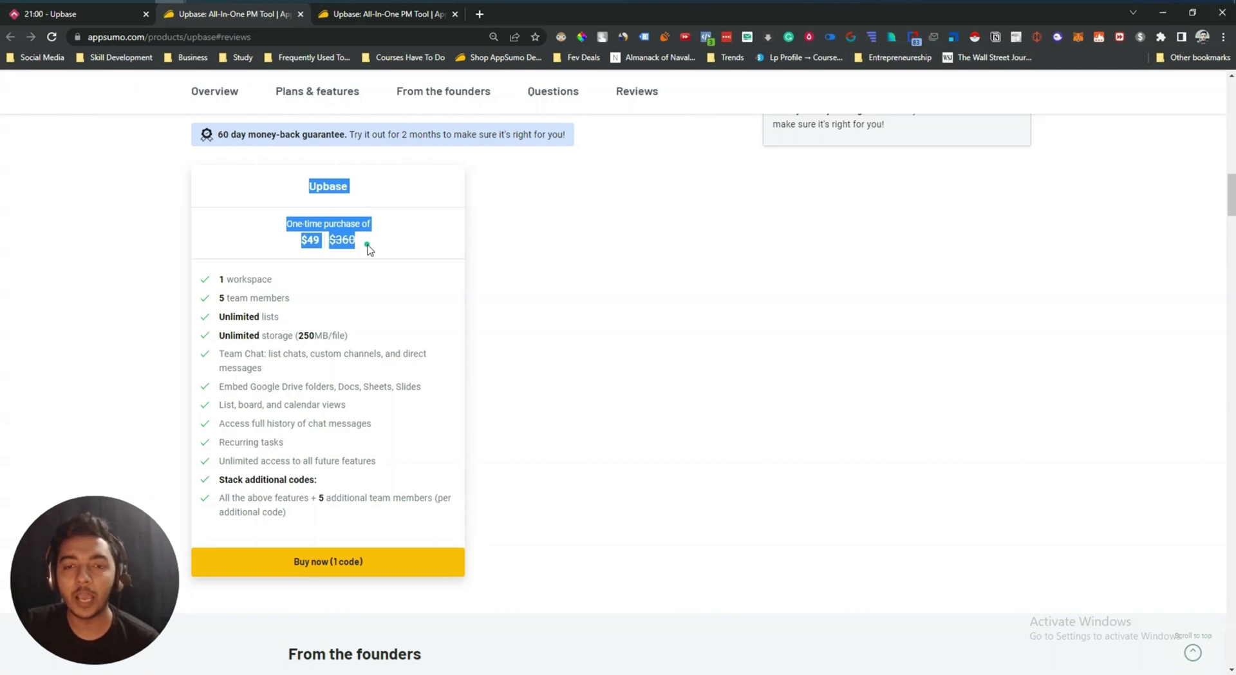
pyautogui.click(223, 281)
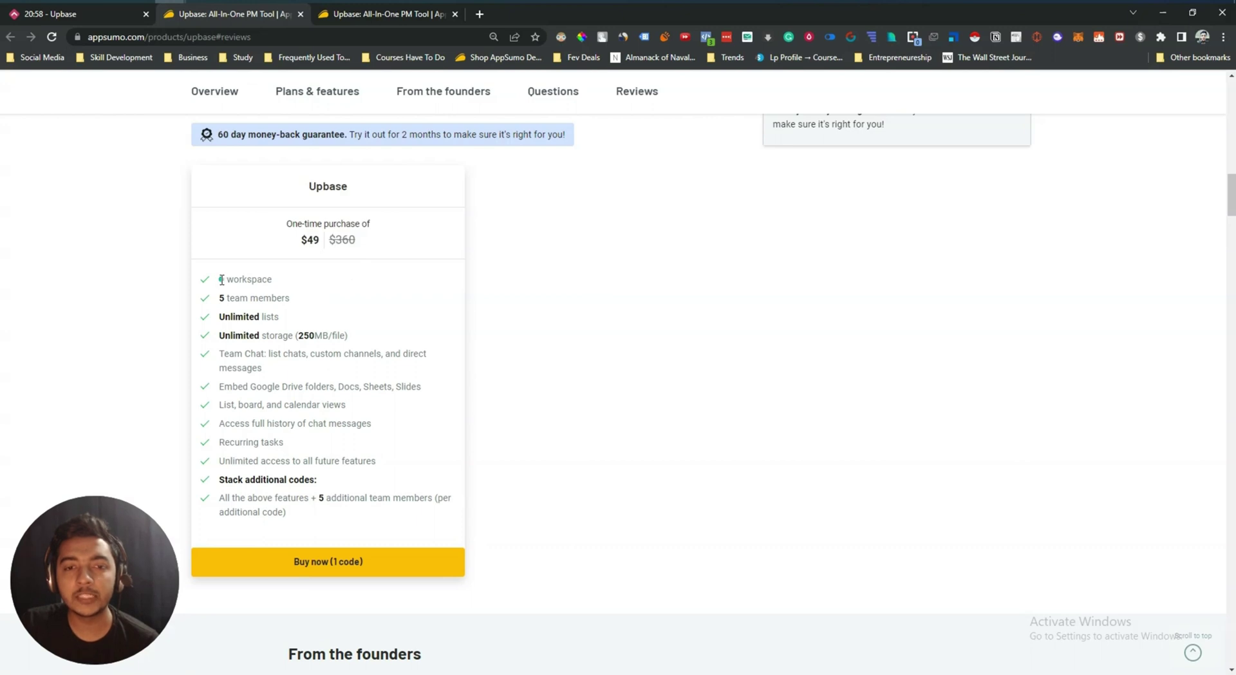
pyautogui.moveTo(221, 279); pyautogui.dragTo(325, 517)
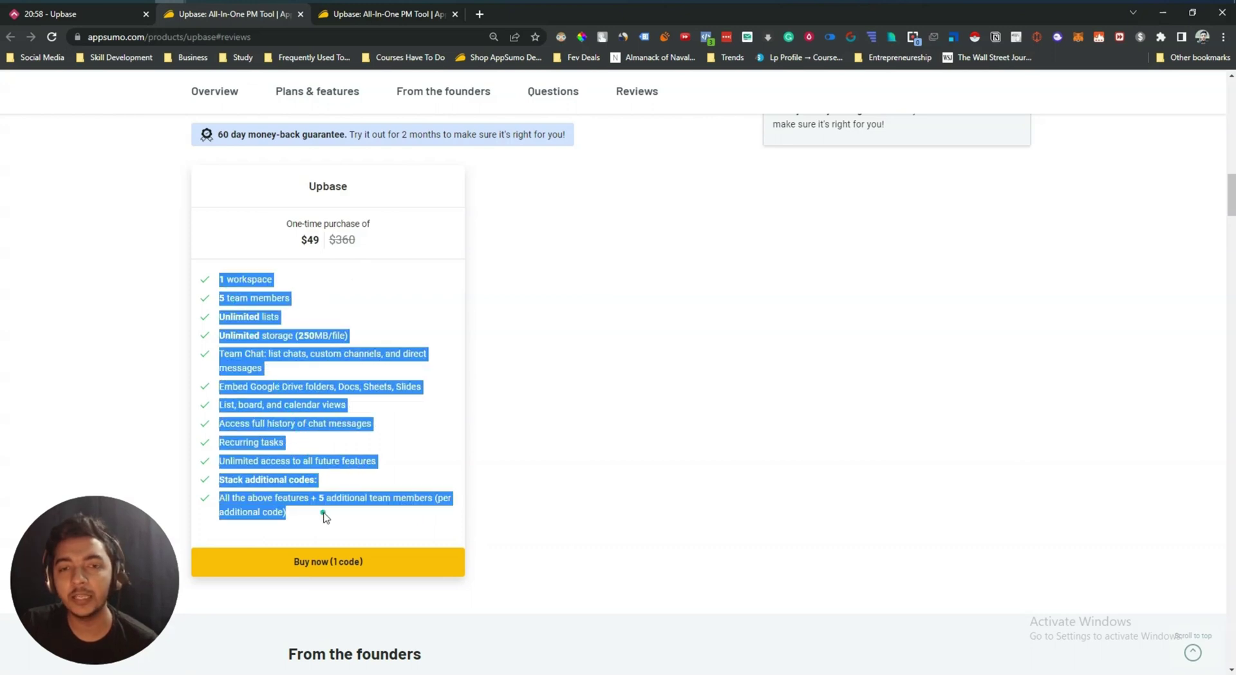
pyautogui.click(324, 518)
pyautogui.scroll(15, 322, 517)
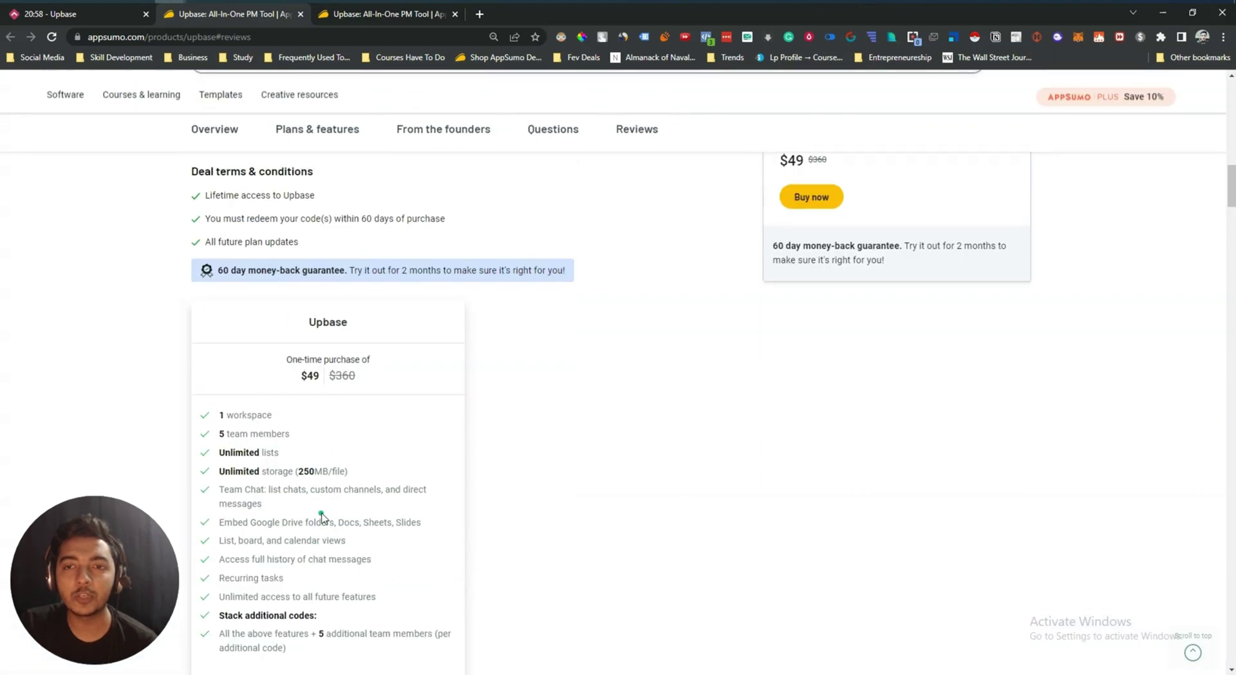
pyautogui.scroll(8, 324, 517)
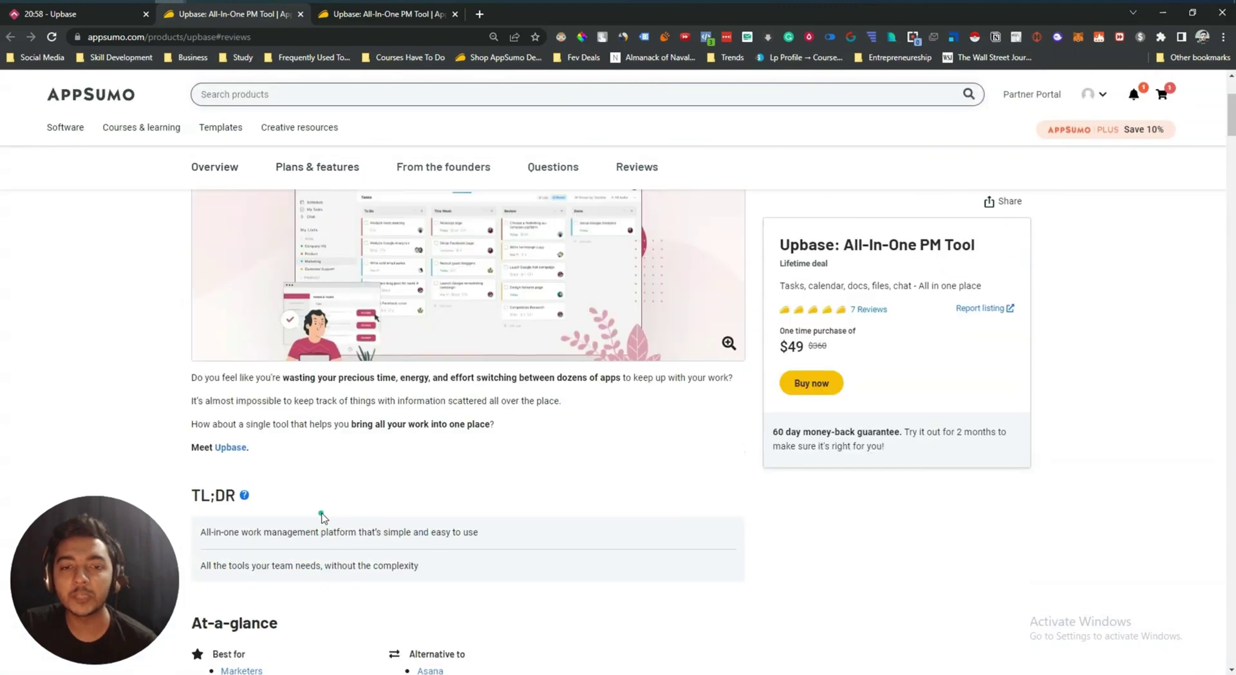